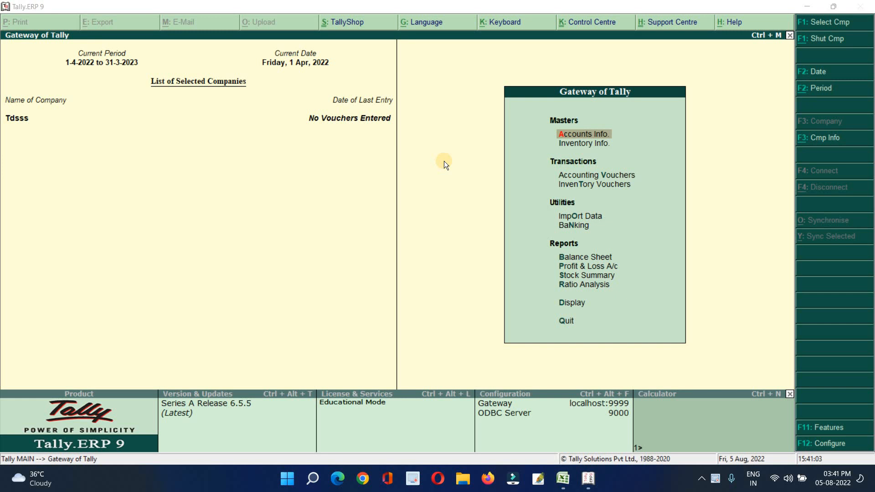
- Enable Maintain multiple Godowns and Maintain stock categories in the company's Inventory Features and save them
{"action": "left_click", "coordinate": [445, 165]}
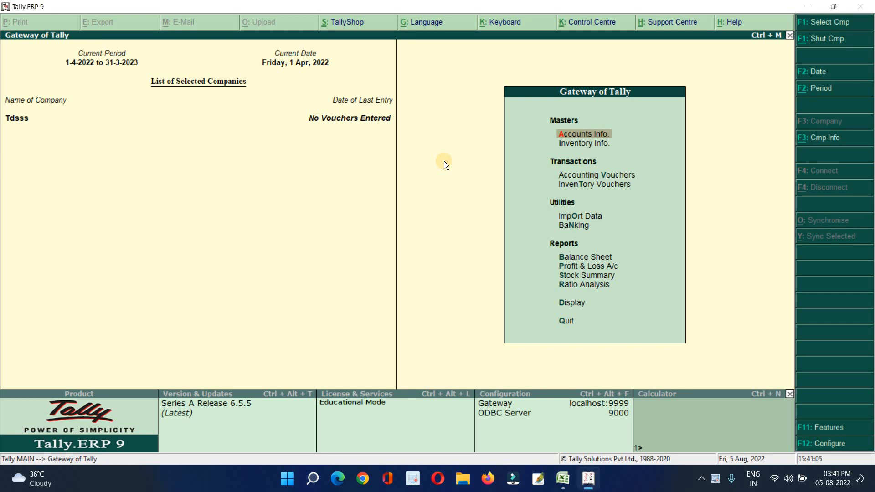
{"action": "key", "text": "F11"}
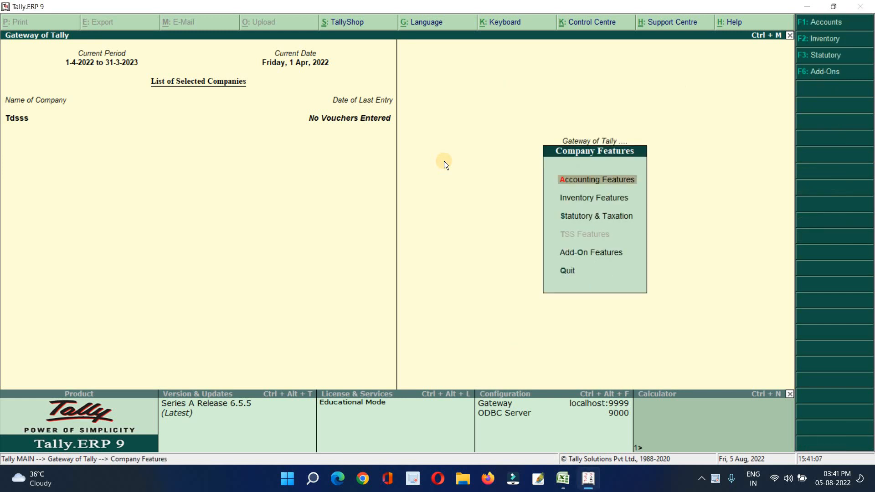
{"action": "key", "text": "Down"}
{"action": "key", "text": "Return"}
{"action": "key", "text": "Return"}
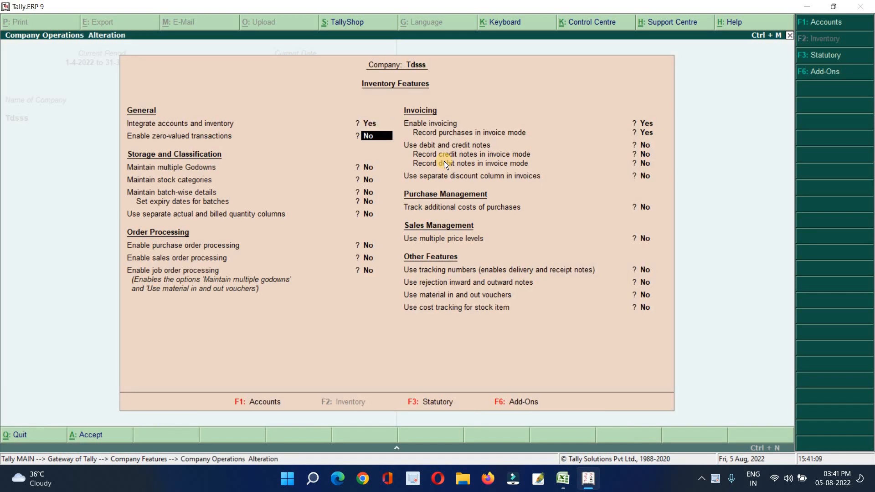
{"action": "key", "text": "Return"}
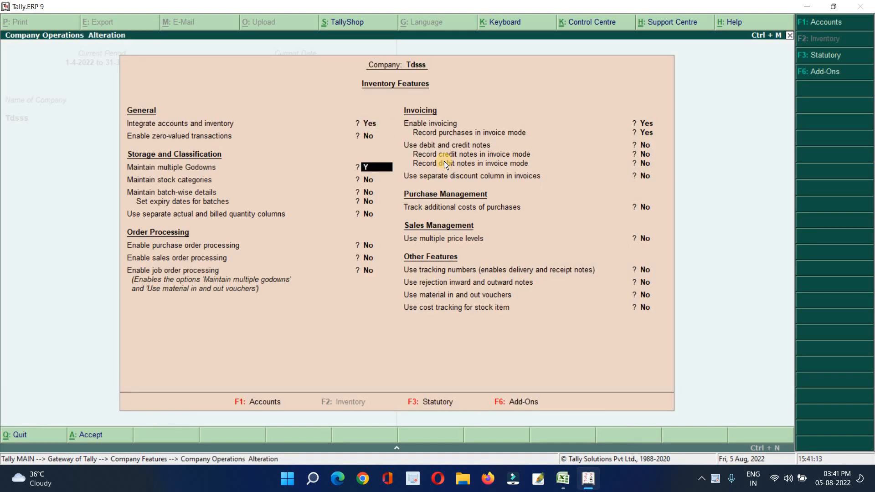
{"action": "key", "text": "y"}
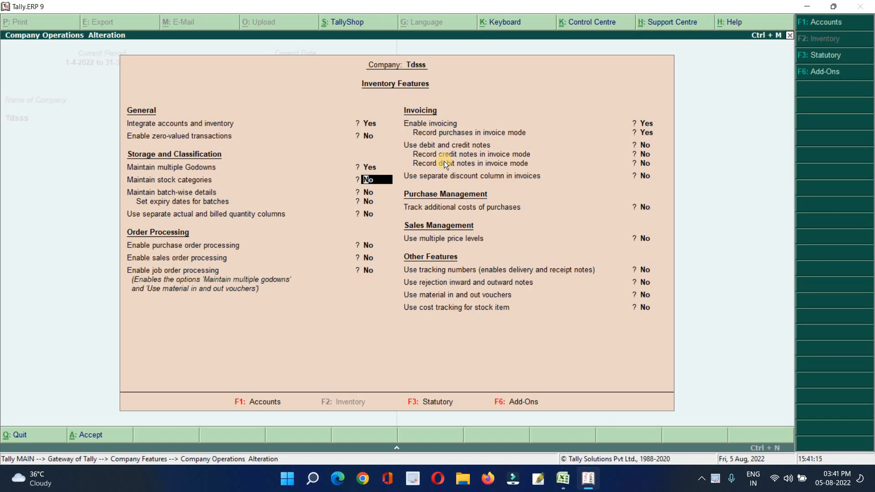
{"action": "type", "text": "y"}
{"action": "key", "text": "Return"}
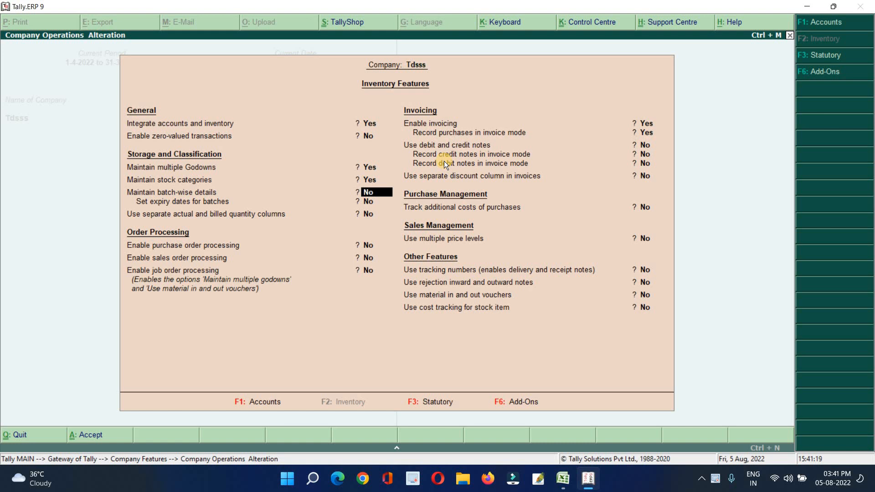
{"action": "key", "text": "ctrl+a"}
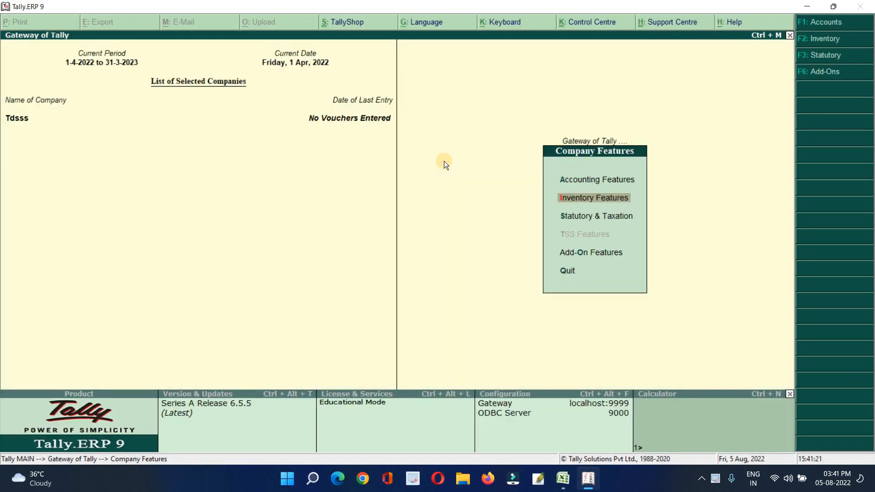
- In the Statutory & Taxation features, enable Tax Deducted at Source (TDS) and Set/alter TDS details
{"action": "key", "text": "Down"}
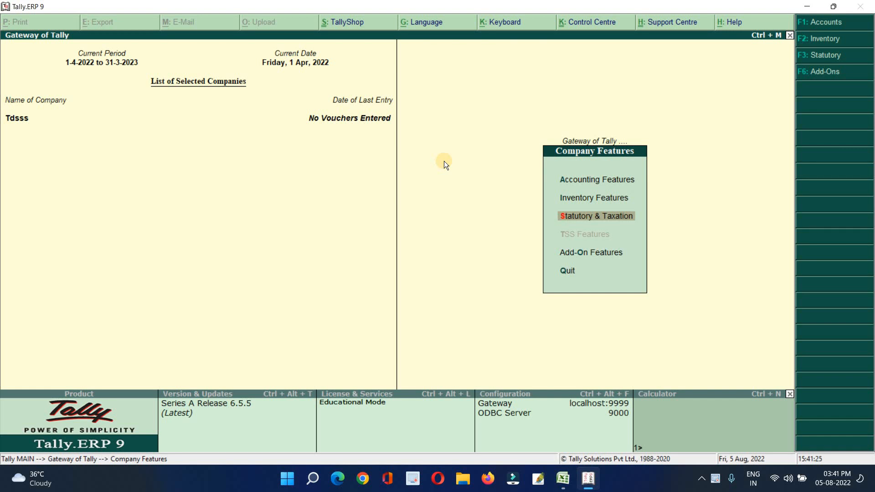
{"action": "key", "text": "Return"}
{"action": "key", "text": "Return"}
{"action": "key", "text": "Return"}
{"action": "key", "text": "Return"}
{"action": "key", "text": "Return"}
{"action": "key", "text": "Return"}
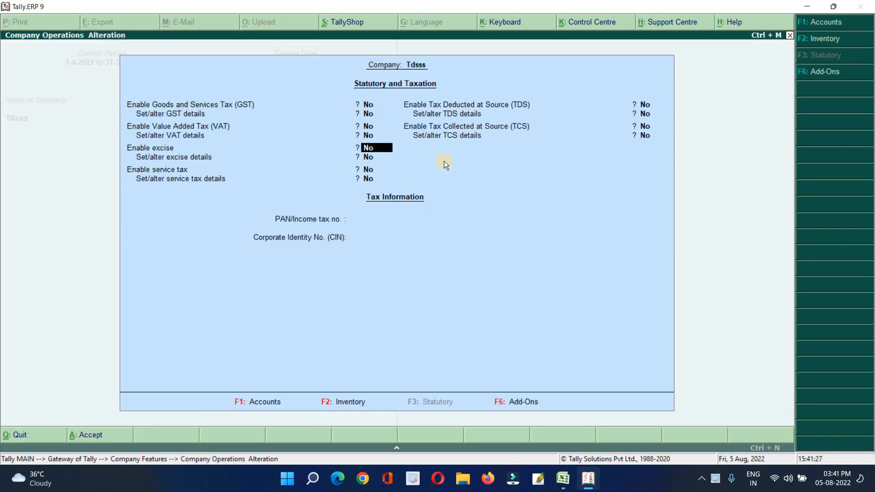
{"action": "key", "text": "Up"}
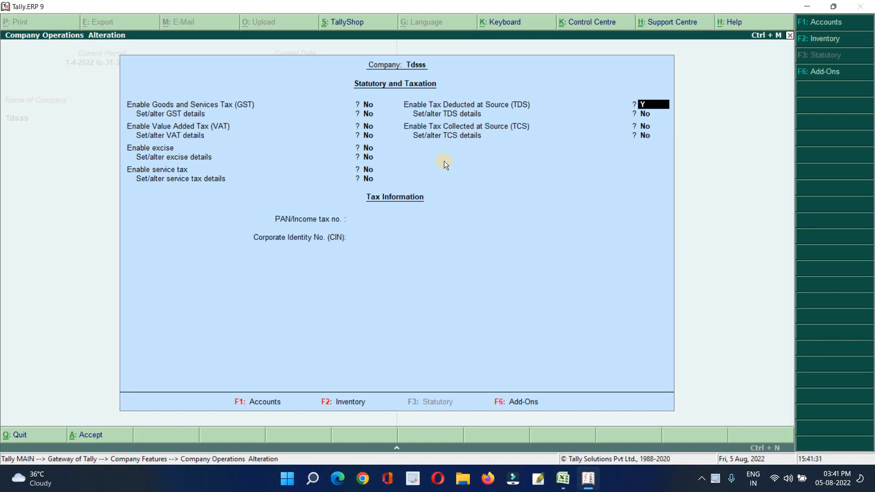
{"action": "key", "text": "y"}
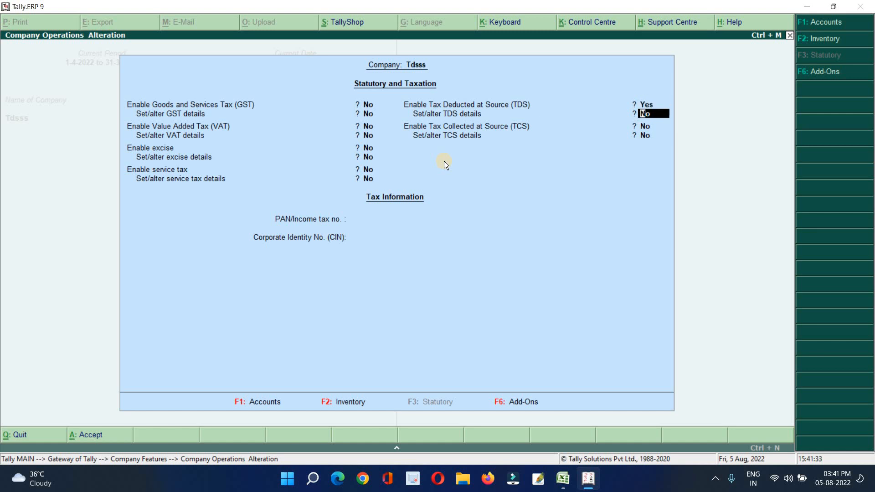
{"action": "key", "text": "y"}
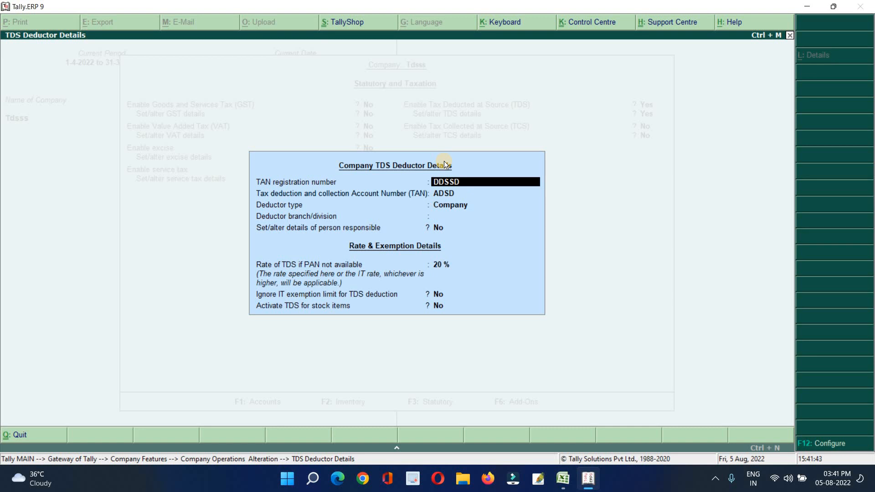
- Enter the TAN registration number and the tax deduction account number, with deductor type Company and no branch/division
{"action": "type", "text": "ADSDF"}
{"action": "key", "text": "Return"}
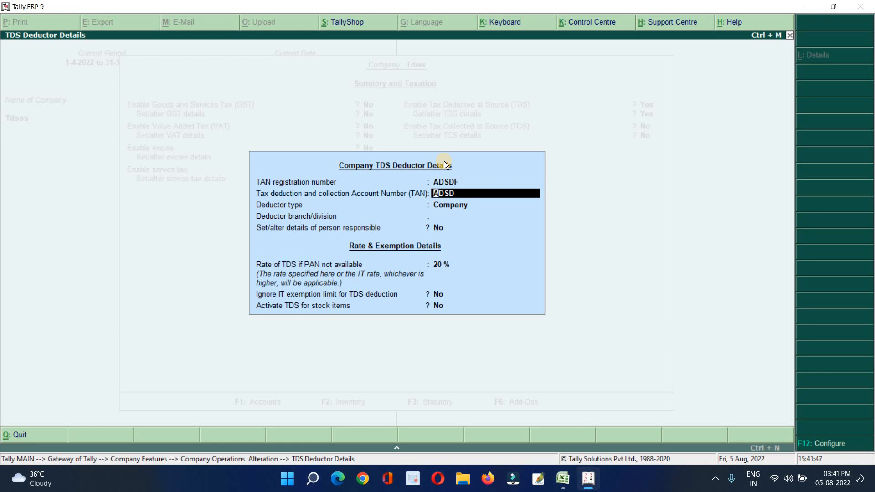
{"action": "type", "text": "SADFDSFDSF"}
{"action": "key", "text": "Return"}
{"action": "key", "text": "Return"}
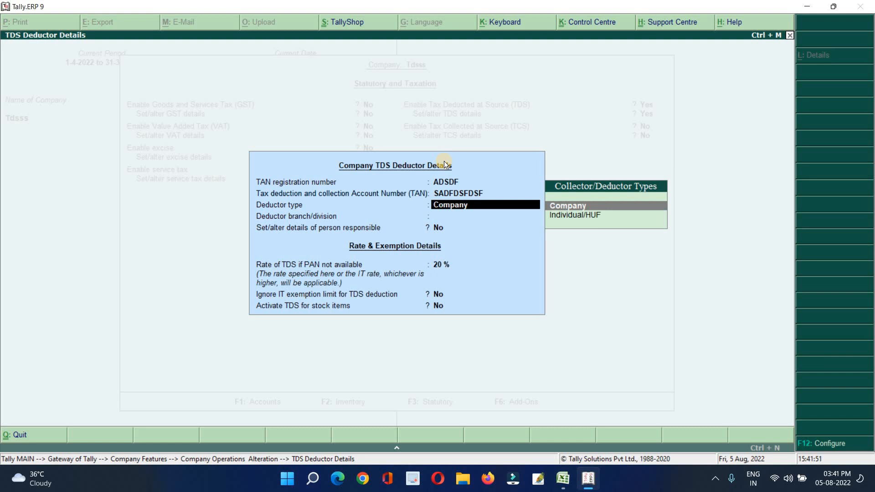
{"action": "key", "text": "Return"}
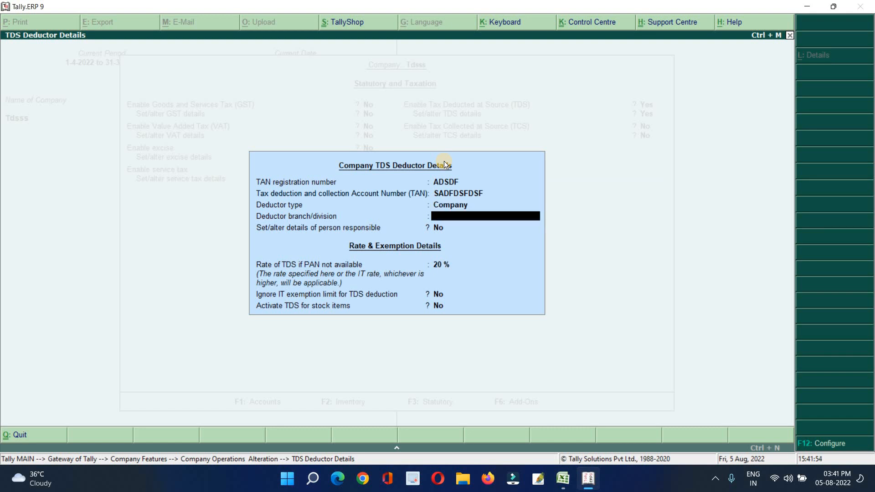
{"action": "key", "text": "Return"}
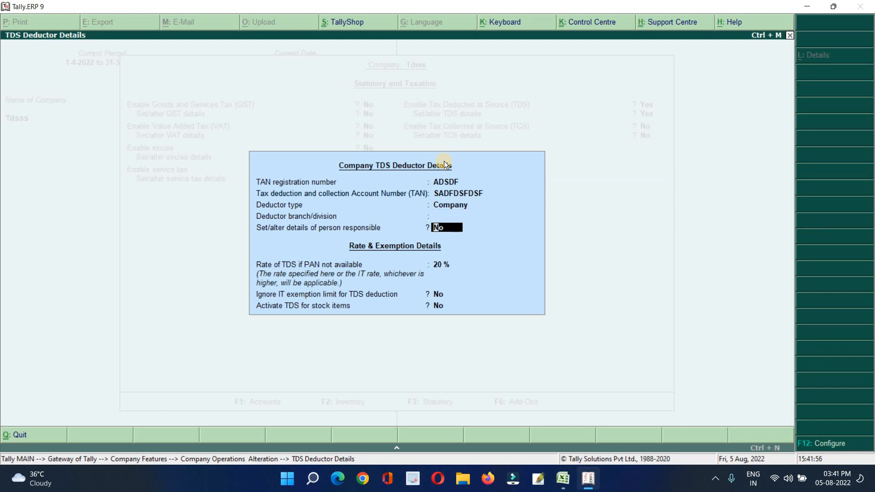
- Set Set/alter details of person responsible to Yes and accept the prefilled details, leaving the blank address and contact fields empty
{"action": "type", "text": "y"}
{"action": "key", "text": "Return"}
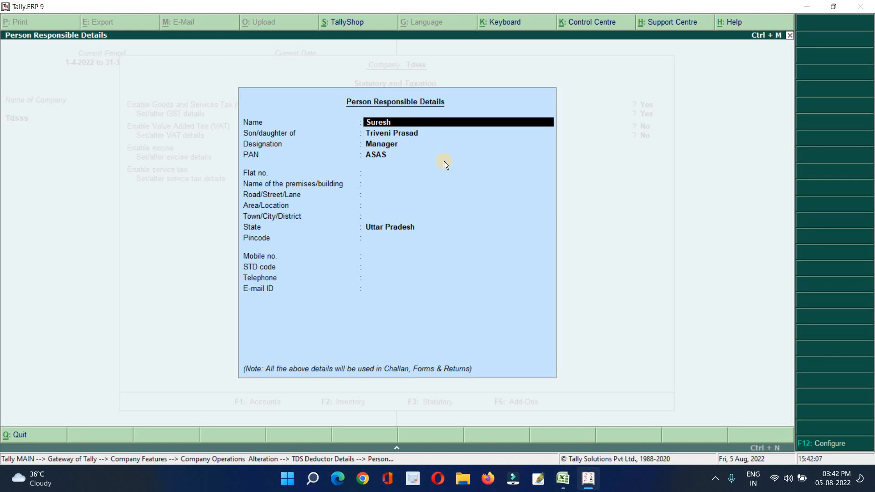
{"action": "key", "text": "Return"}
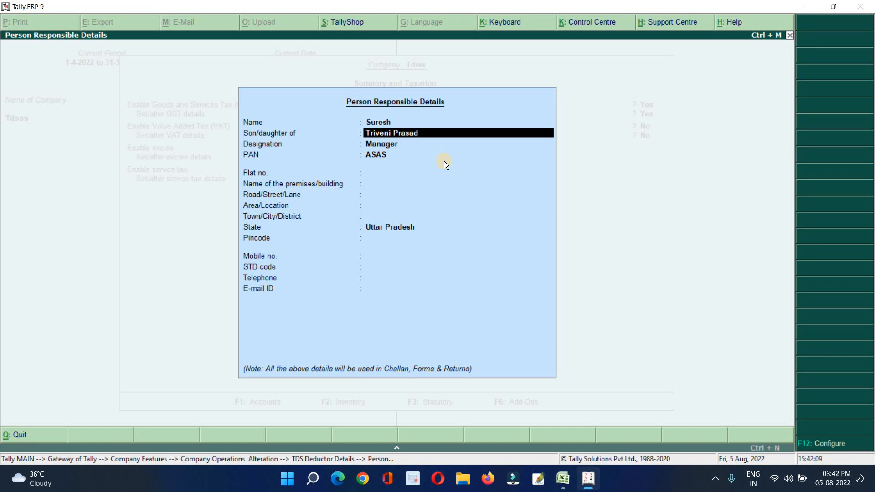
{"action": "key", "text": "Return"}
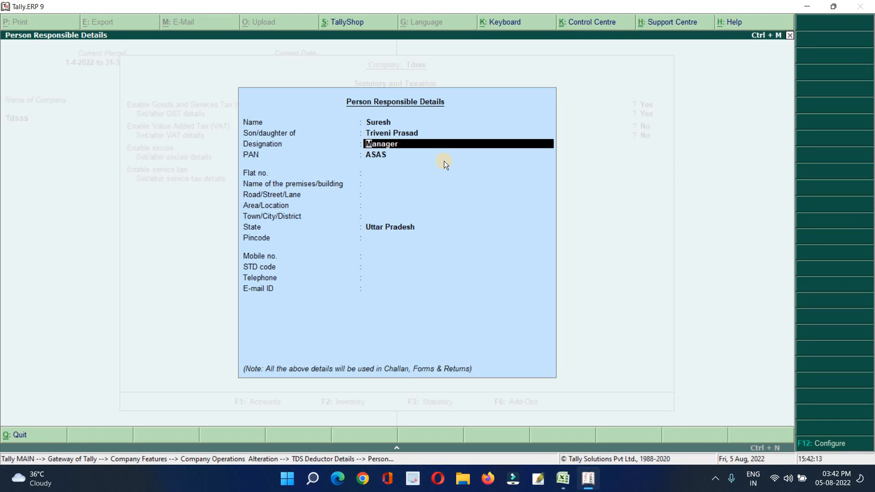
{"action": "key", "text": "Return"}
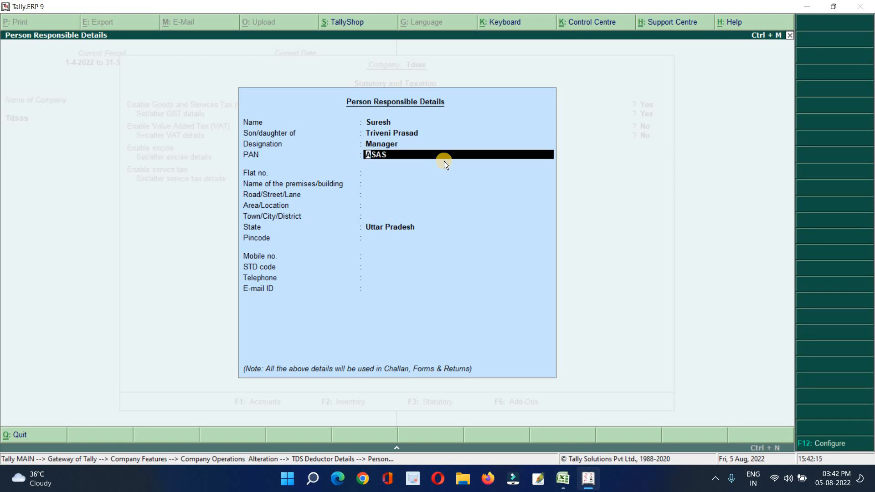
{"action": "key", "text": "Return"}
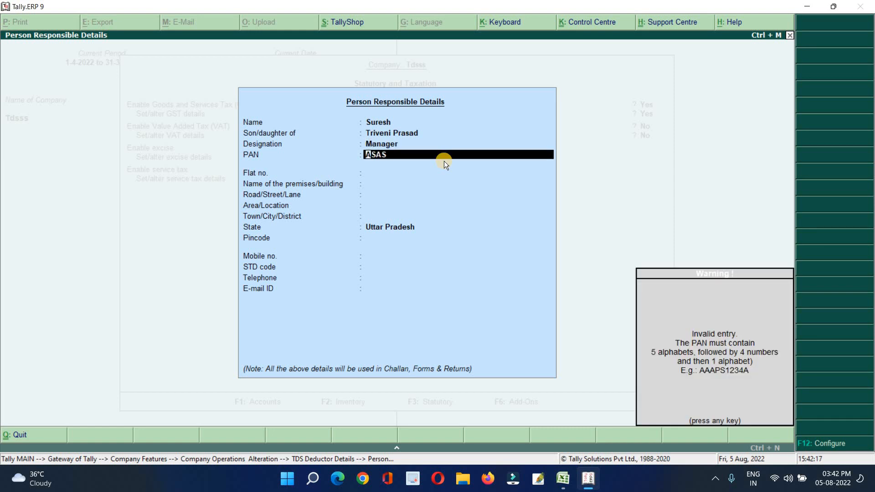
{"action": "key", "text": "Return"}
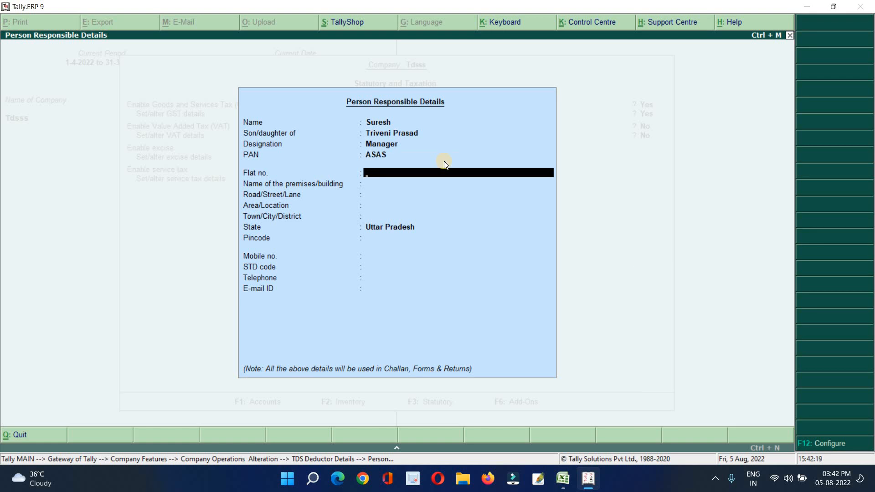
{"action": "key", "text": "Return"}
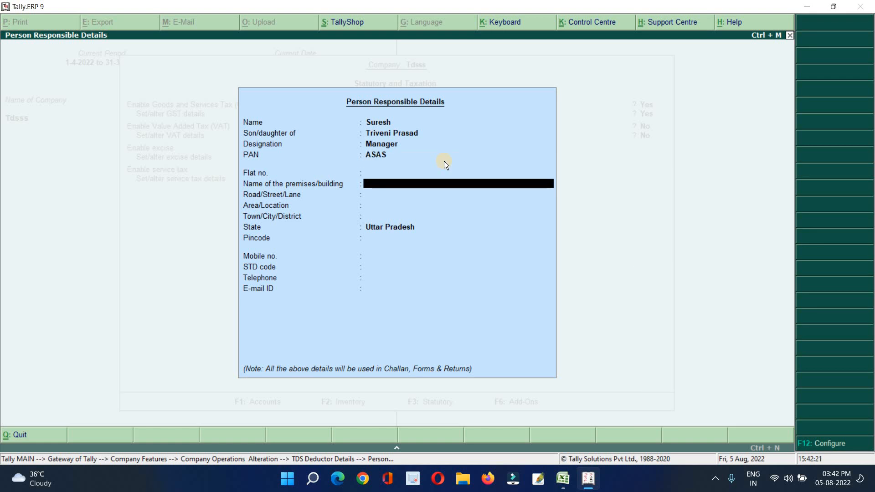
{"action": "key", "text": "Return"}
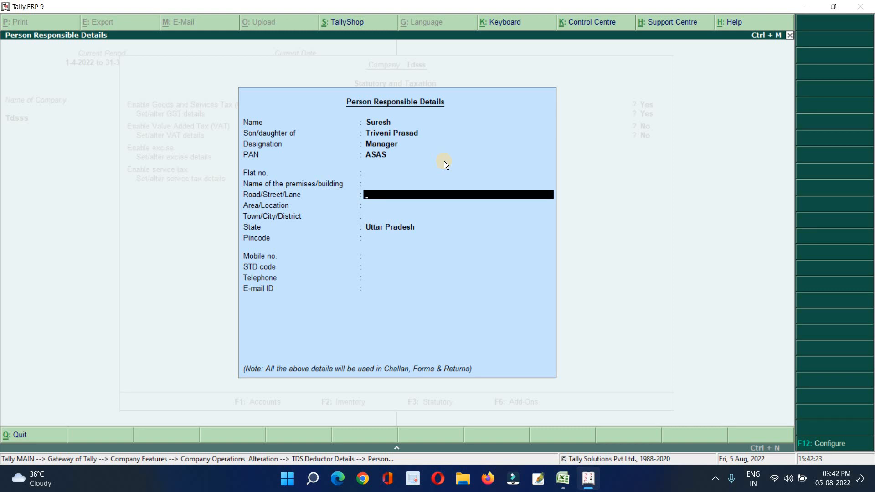
{"action": "key", "text": "Return"}
{"action": "key", "text": "Return"}
{"action": "key", "text": "Return"}
{"action": "key", "text": "Return"}
{"action": "key", "text": "Return"}
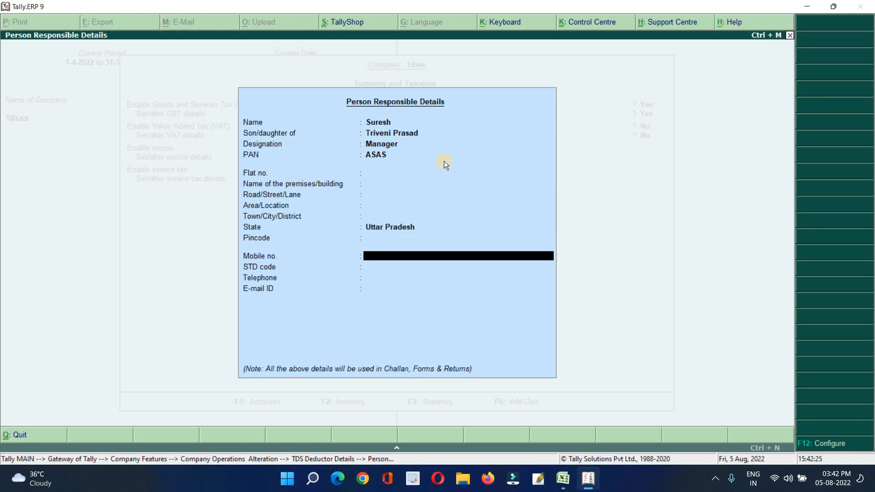
{"action": "key", "text": "Return"}
{"action": "key", "text": "Return"}
{"action": "key", "text": "Return"}
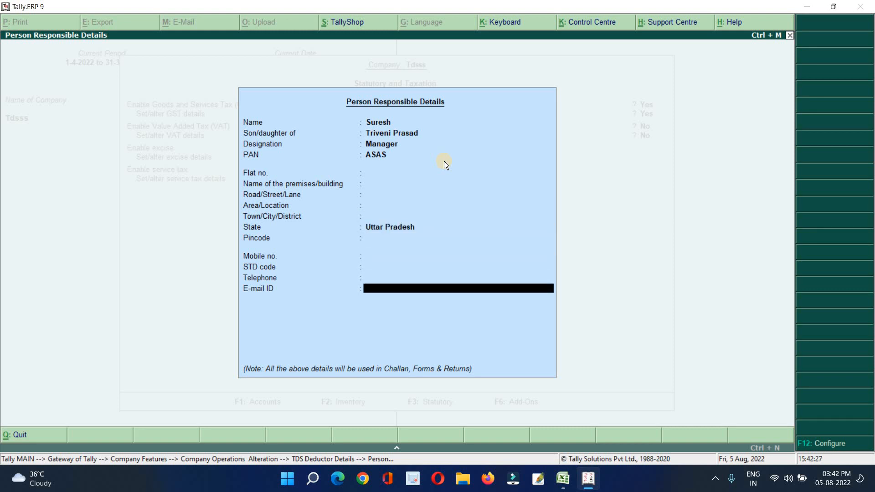
{"action": "key", "text": "Return"}
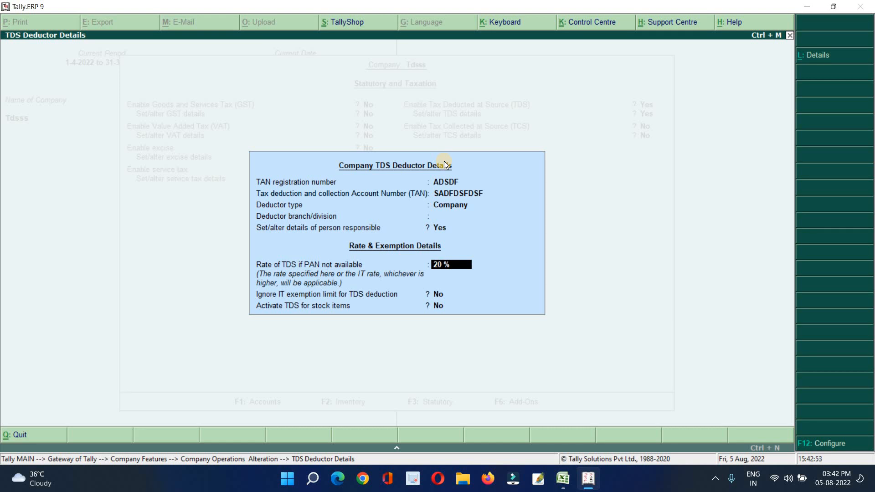
- Accept the 20 % rate with both exemption options at No, save the statutory settings, and return to the Gateway of Tally
{"action": "key", "text": "Return"}
{"action": "key", "text": "Return"}
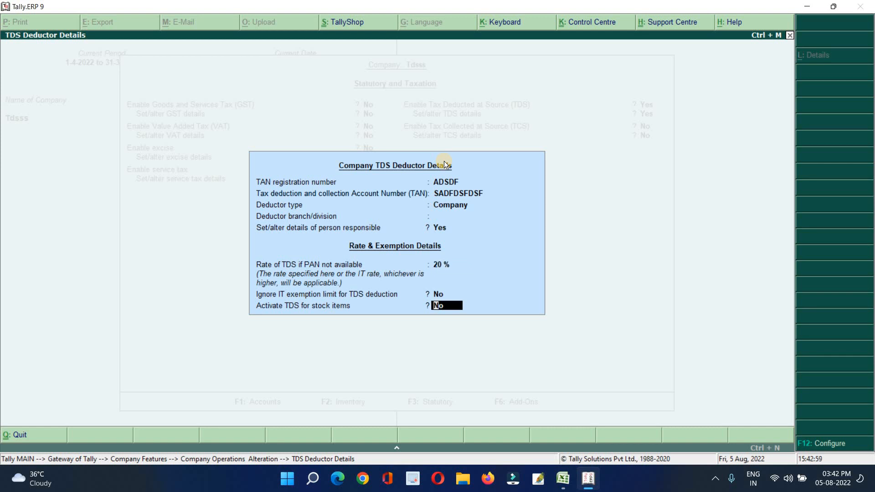
{"action": "key", "text": "Return"}
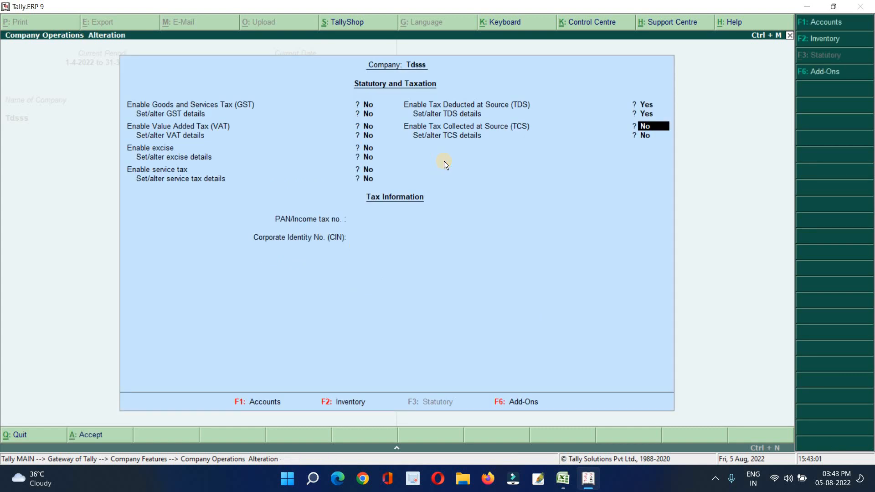
{"action": "key", "text": "Return"}
{"action": "key", "text": "Return"}
{"action": "key", "text": "Return"}
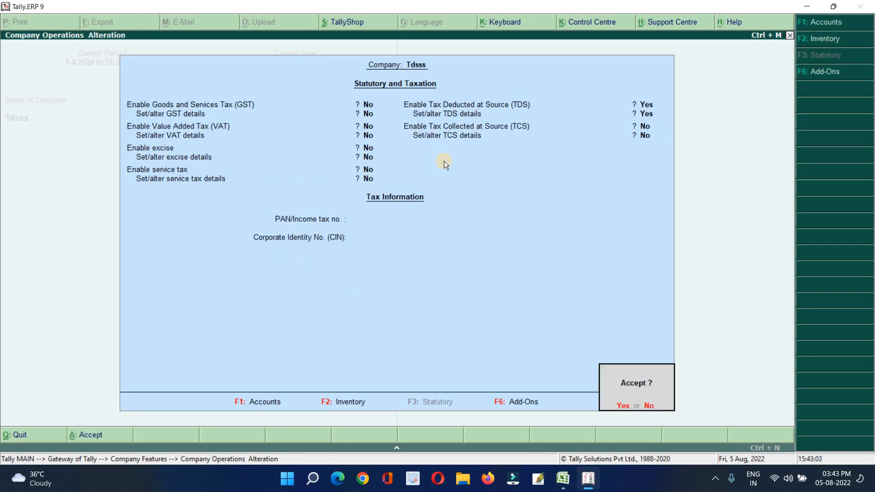
{"action": "key", "text": "Return"}
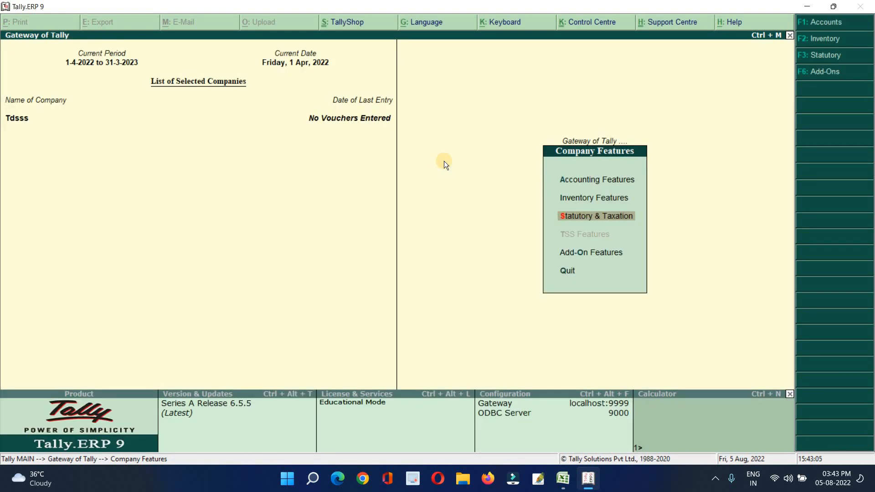
{"action": "key", "text": "Escape"}
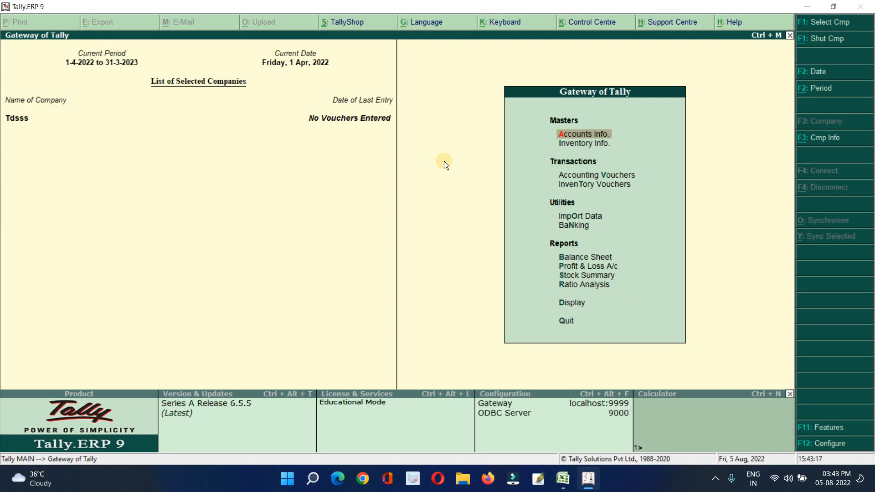
- Start a new single ledger named PROFESSIONAL FEES and place it under Indirect Expenses
{"action": "key", "text": "Return"}
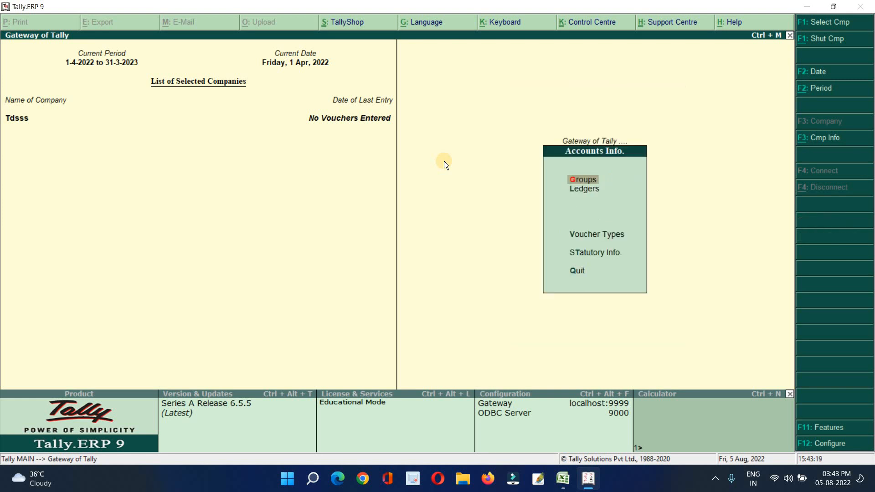
{"action": "key", "text": "Down"}
{"action": "key", "text": "Return"}
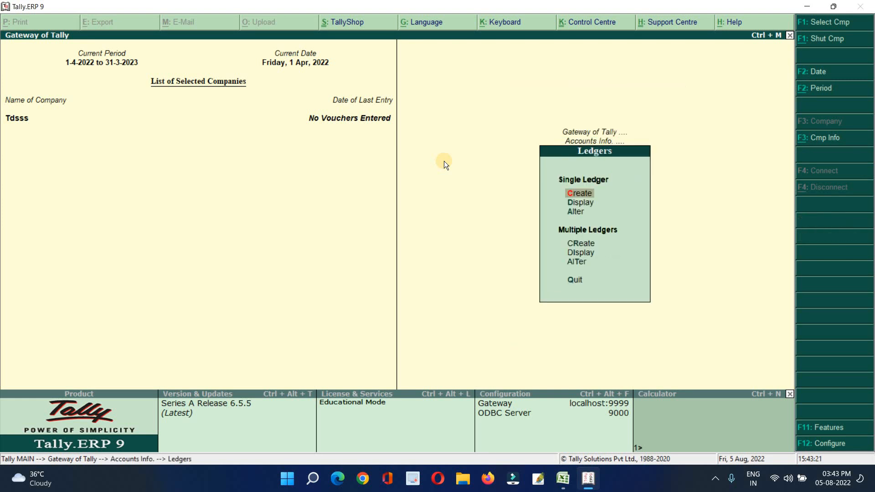
{"action": "key", "text": "Return"}
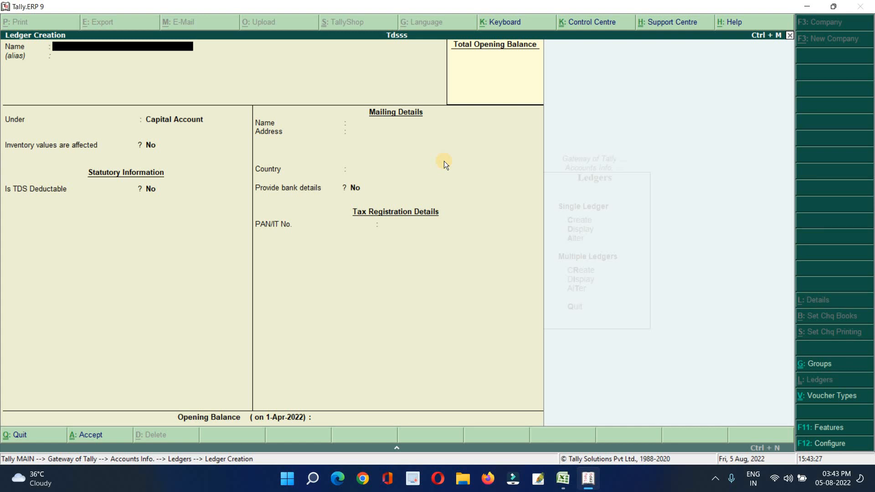
{"action": "type", "text": "PROFESSIONAL FEES"}
{"action": "key", "text": "Return"}
{"action": "key", "text": "Return"}
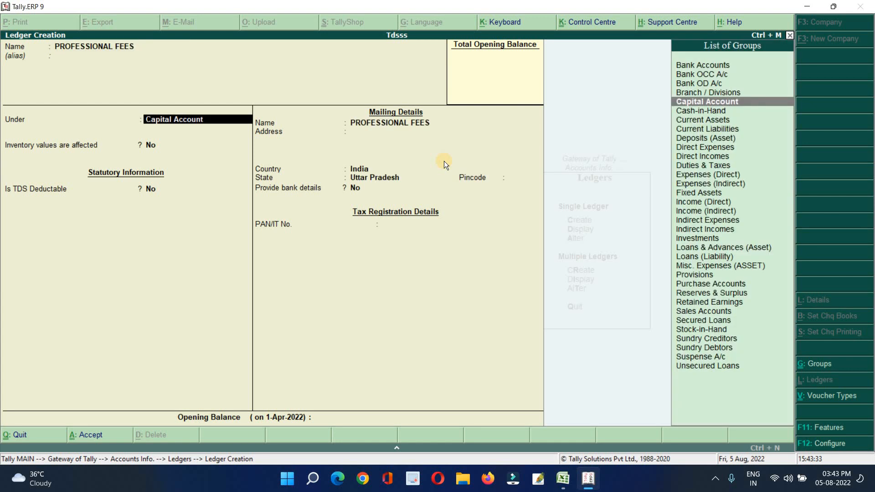
{"action": "type", "text": "IND"}
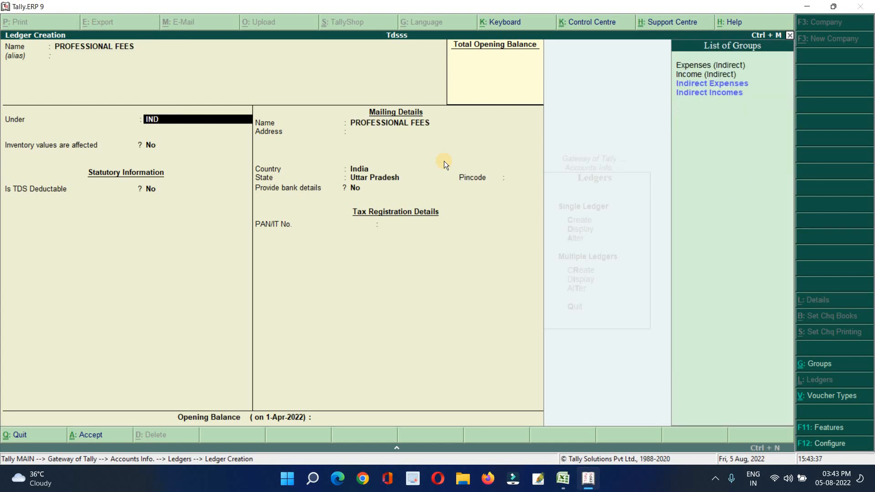
{"action": "key", "text": "Down"}
{"action": "key", "text": "Return"}
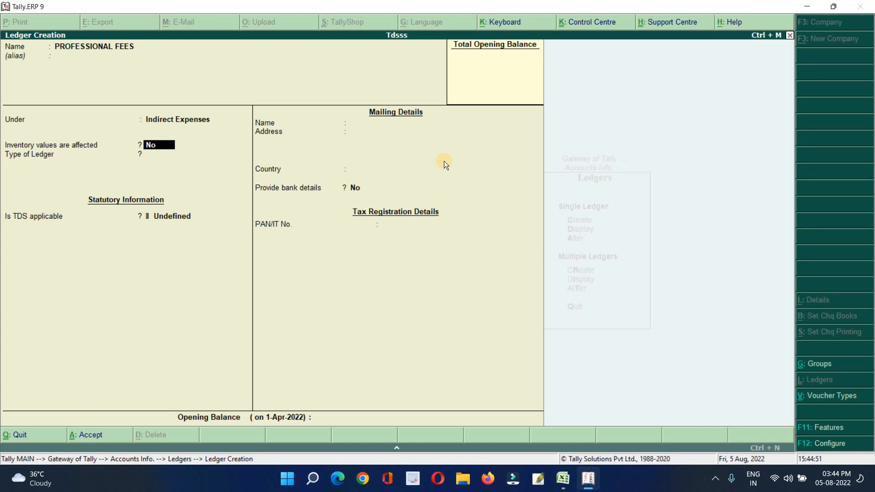
- Keep inventory values at No and the ledger type Not Applicable, and set TDS to Applicable for the ledger
{"action": "key", "text": "Return"}
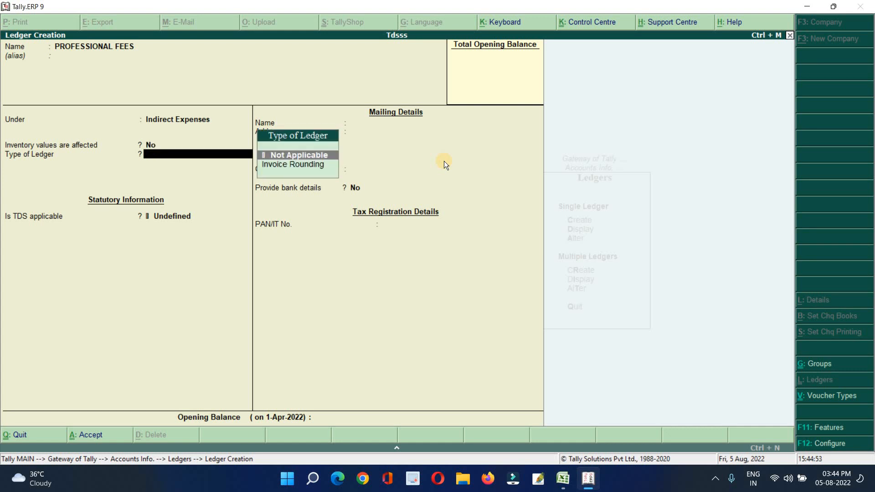
{"action": "key", "text": "Return"}
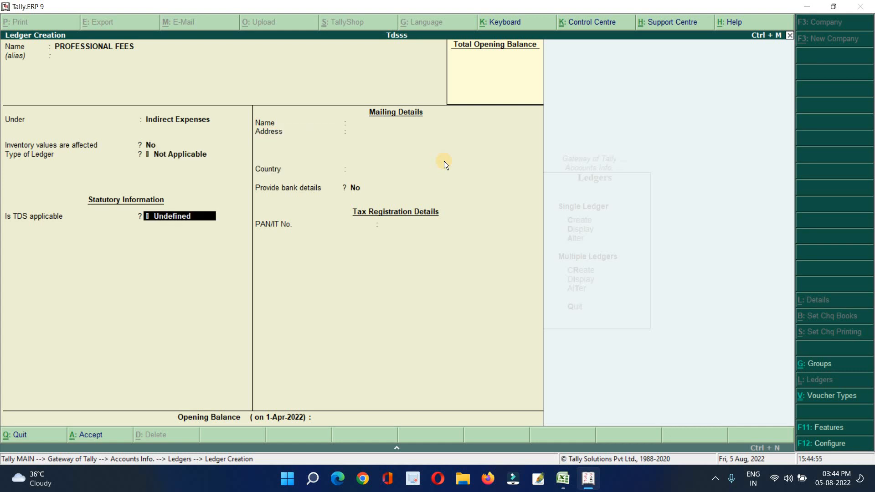
{"action": "type", "text": "A"}
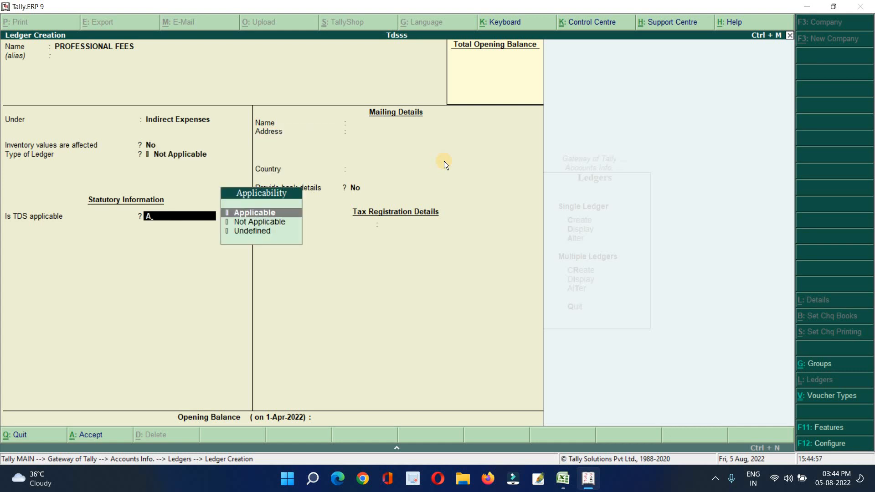
{"action": "key", "text": "Return"}
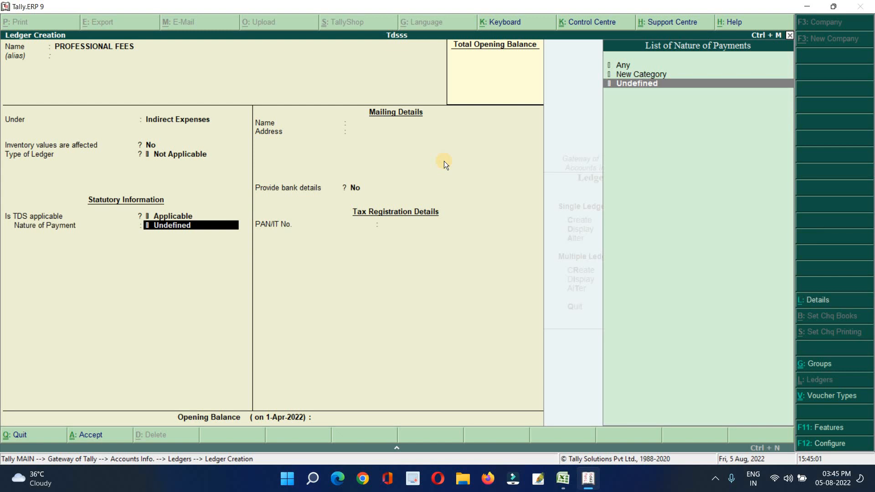
- Create a new nature of payment category named FEES FOR PROFESSIONAL AND TACHNICAL SERVICES
{"action": "key", "text": "Up"}
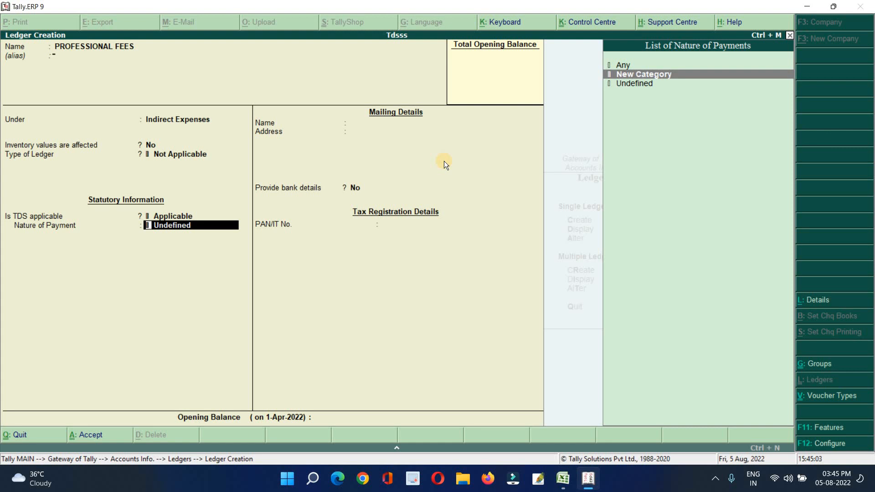
{"action": "key", "text": "Return"}
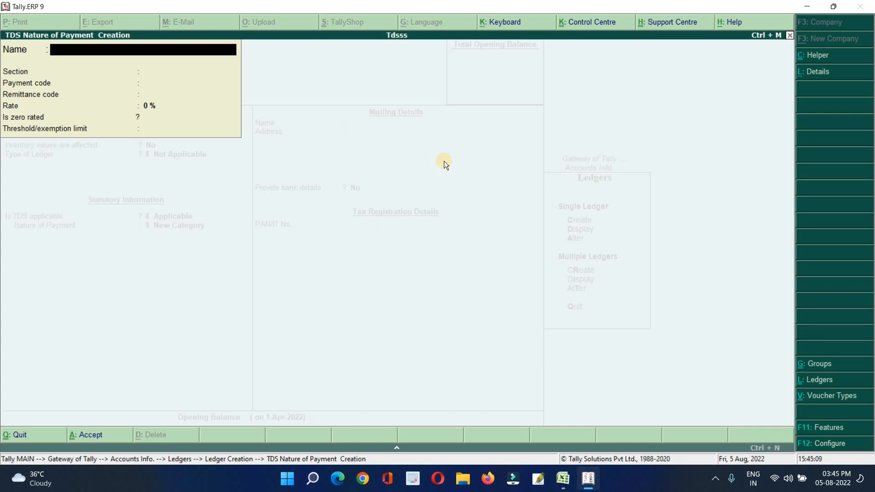
{"action": "type", "text": "FEES FOR PROFESS"}
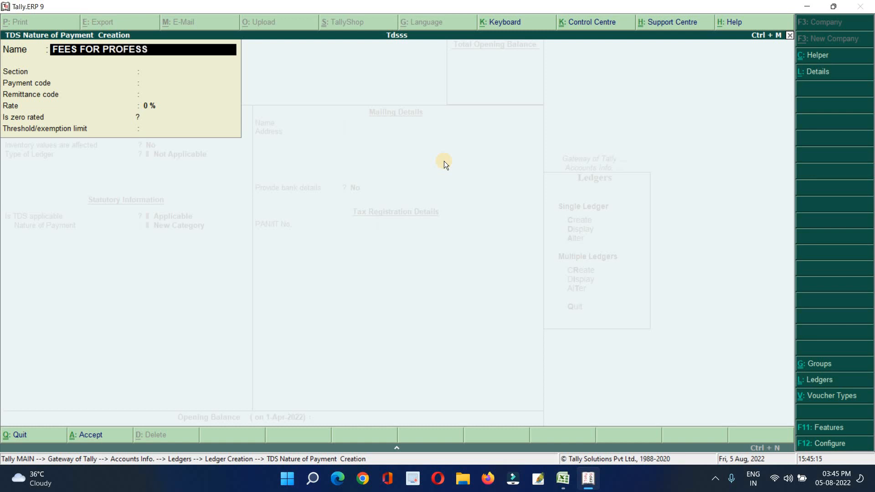
{"action": "type", "text": "IONAL AND TACHNICAL"}
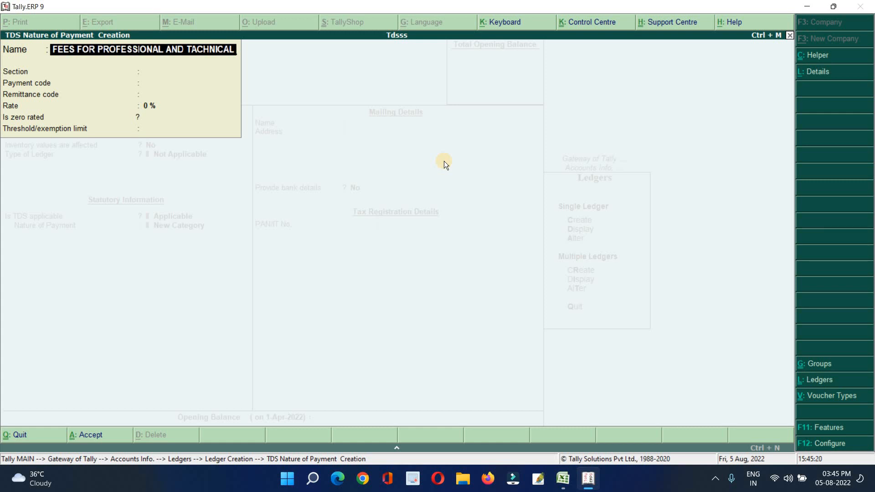
{"action": "type", "text": " SERVICES"}
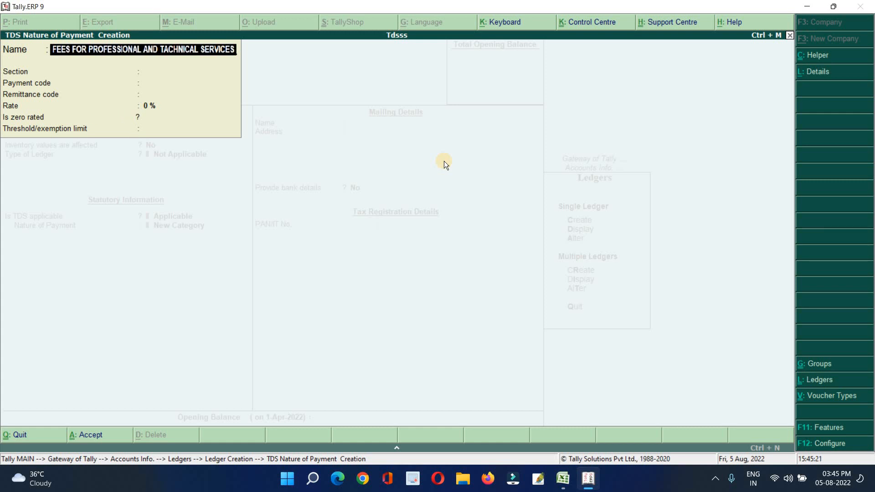
{"action": "key", "text": "Return"}
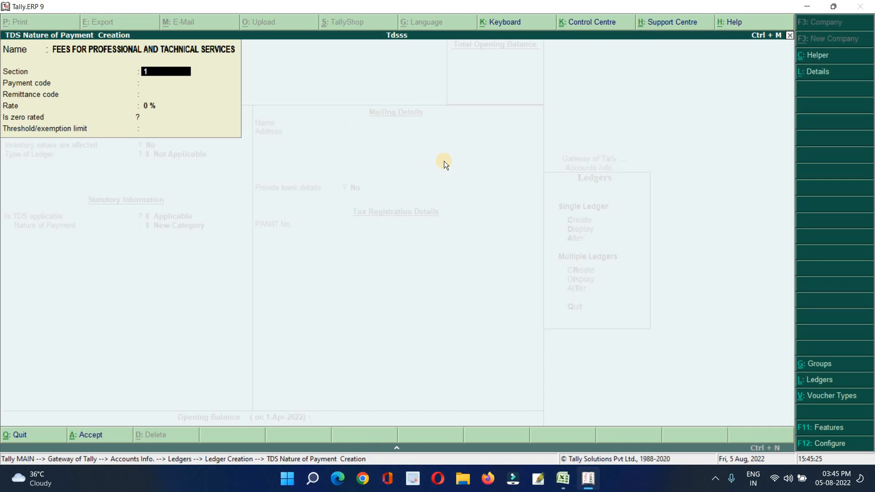
- Set the nature of payment's section and payment code to 192, leaving the remittance code blank
{"action": "type", "text": "192"}
{"action": "key", "text": "Return"}
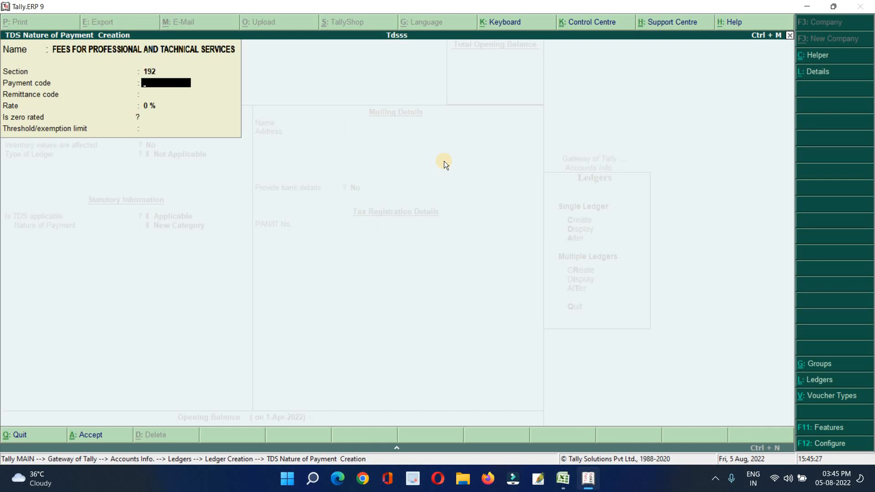
{"action": "type", "text": "192"}
{"action": "key", "text": "Return"}
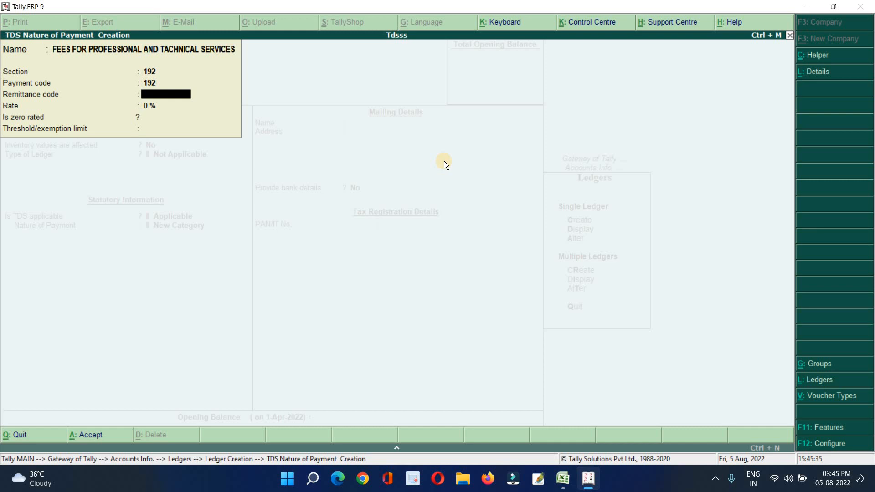
{"action": "key", "text": "Return"}
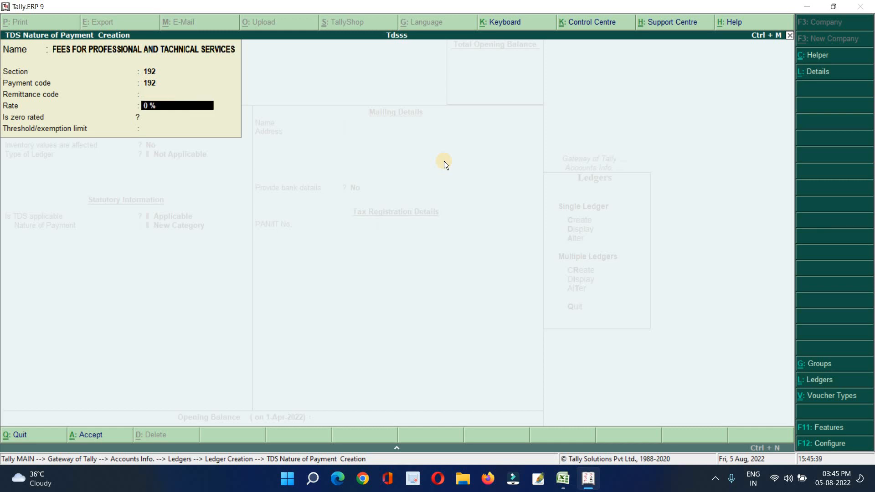
- Set the rate to 10 % and the threshold/exemption limit to 30000, and save the nature of payment and the PROFESSIONAL FEES ledger
{"action": "type", "text": "10"}
{"action": "key", "text": "Return"}
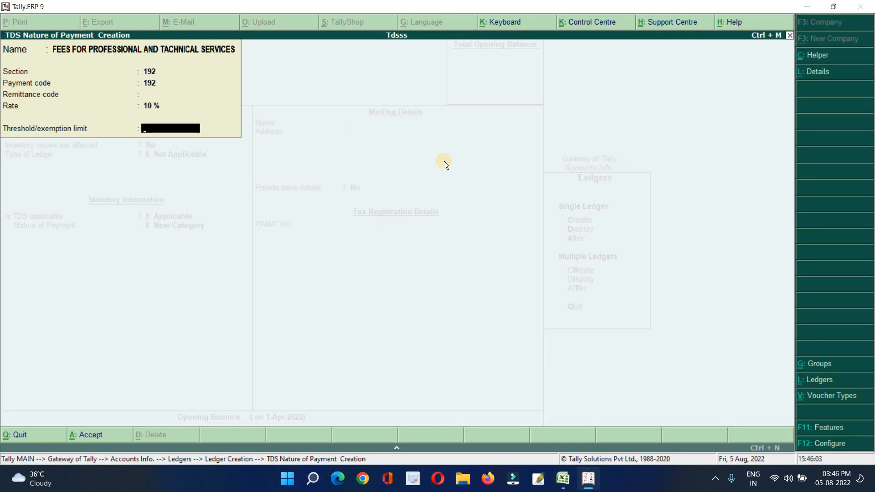
{"action": "type", "text": "30000"}
{"action": "key", "text": "Return"}
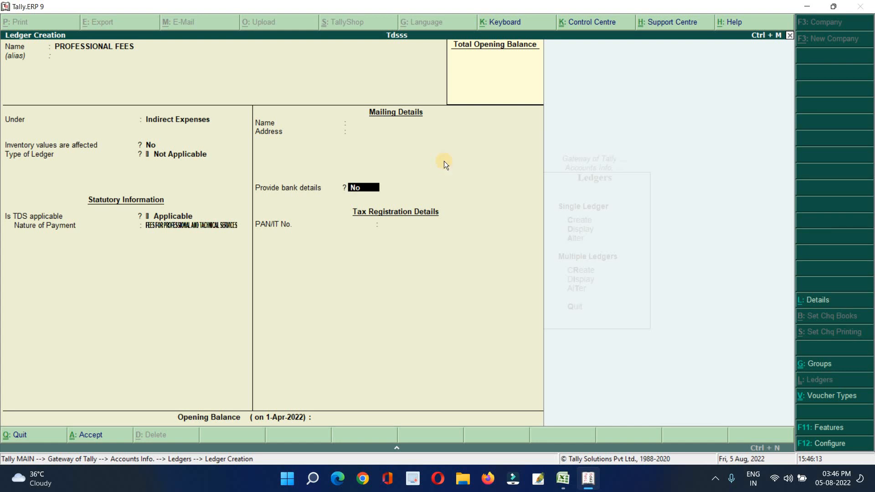
{"action": "key", "text": "ctrl+a"}
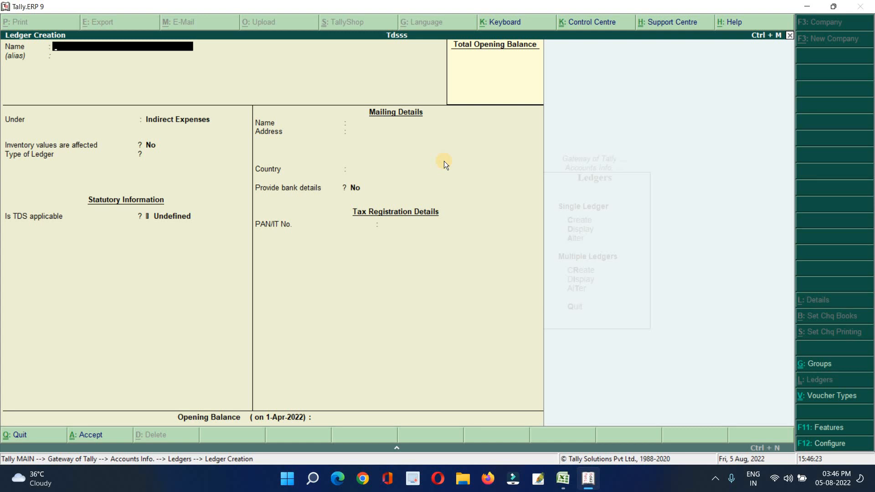
- Enter the party's full name for a new ledger and place it under Sundry Creditors
{"action": "type", "text": "SACHIN TIWARI"}
{"action": "key", "text": "Return"}
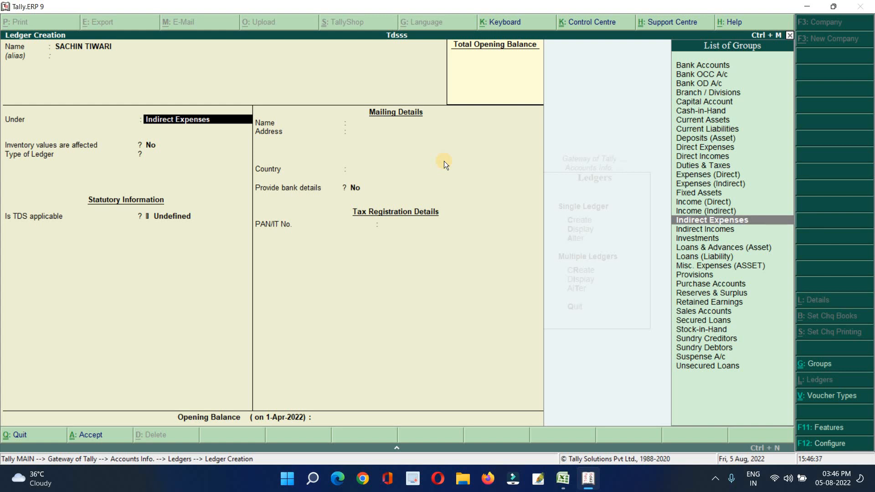
{"action": "type", "text": "SU"}
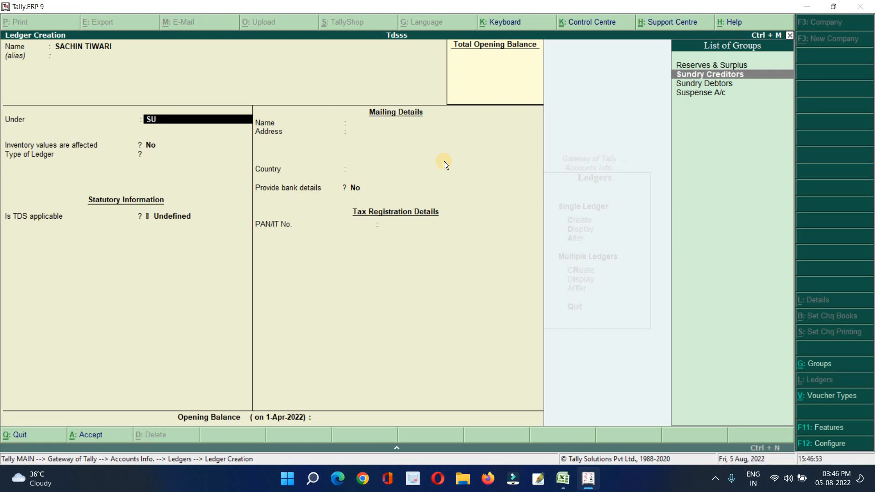
{"action": "key", "text": "Return"}
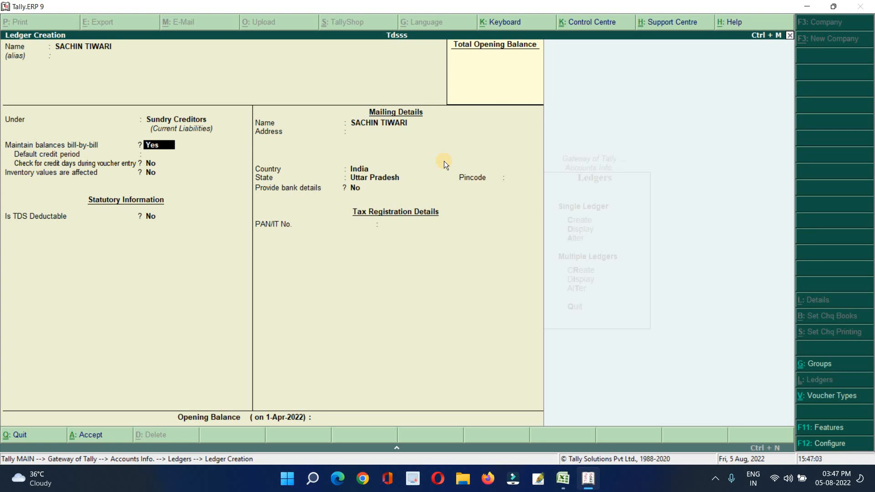
- Keep the party ledger's bill-by-bill balances and credit defaults, and set Is TDS Deductable to Yes
{"action": "key", "text": "Return"}
{"action": "key", "text": "Return"}
{"action": "key", "text": "Return"}
{"action": "type", "text": "Y"}
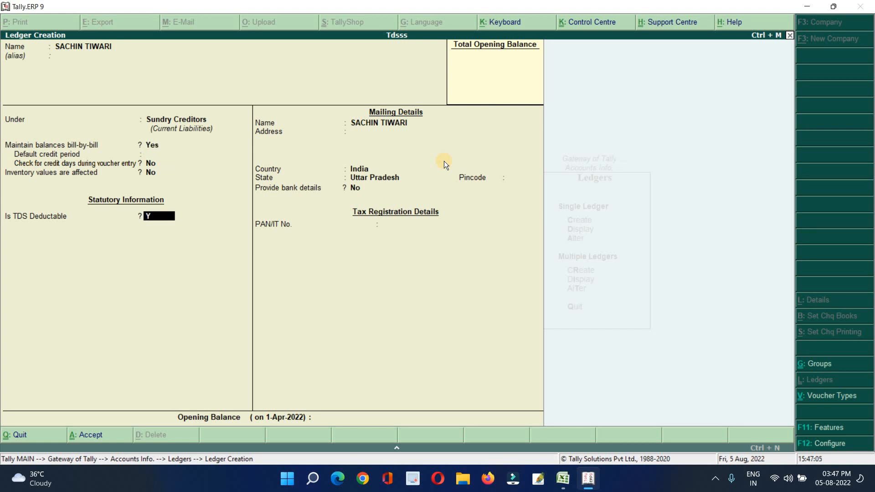
{"action": "key", "text": "Return"}
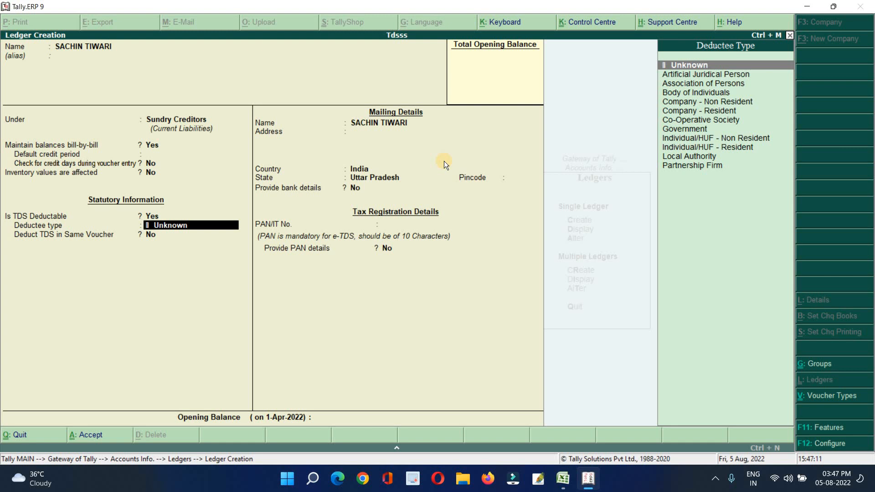
- Choose Company - Resident as the deductee type and set Deduct TDS in Same Voucher to Yes
{"action": "key", "text": "Down"}
{"action": "key", "text": "Down"}
{"action": "key", "text": "Down"}
{"action": "key", "text": "Down"}
{"action": "key", "text": "Down"}
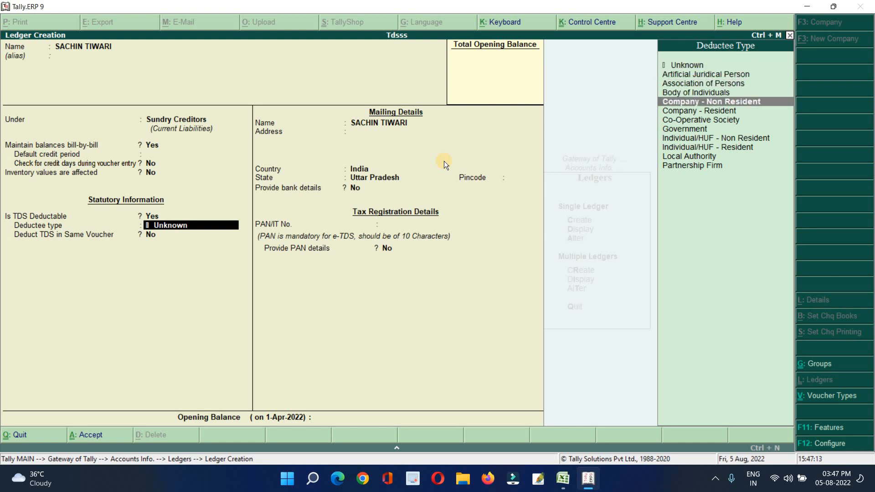
{"action": "key", "text": "Return"}
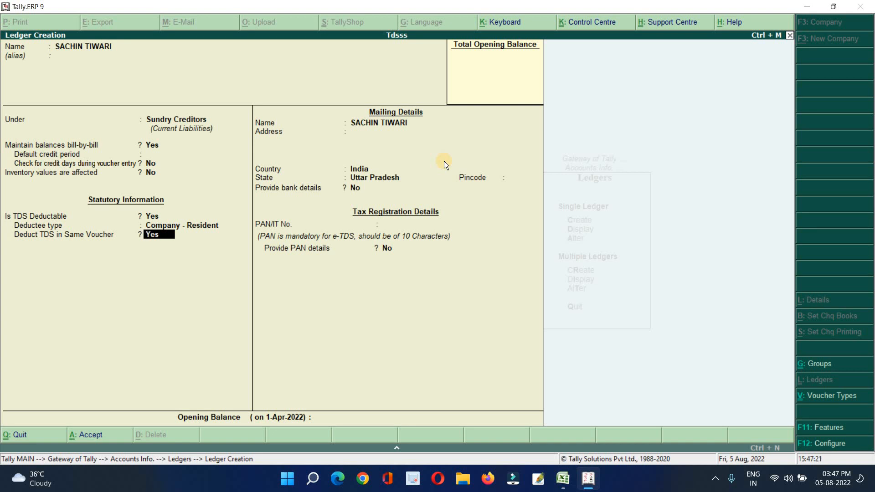
{"action": "key", "text": "Return"}
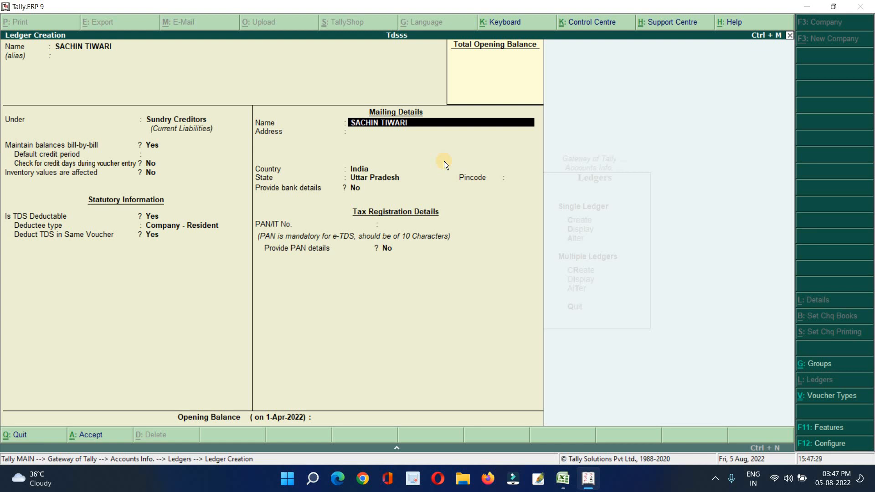
- Accept the default mailing details, enter the party's PAN with PAN details at No, and save the ledger without an opening balance
{"action": "key", "text": "Return"}
{"action": "key", "text": "Return"}
{"action": "key", "text": "Return"}
{"action": "key", "text": "Return"}
{"action": "key", "text": "Return"}
{"action": "key", "text": "Return"}
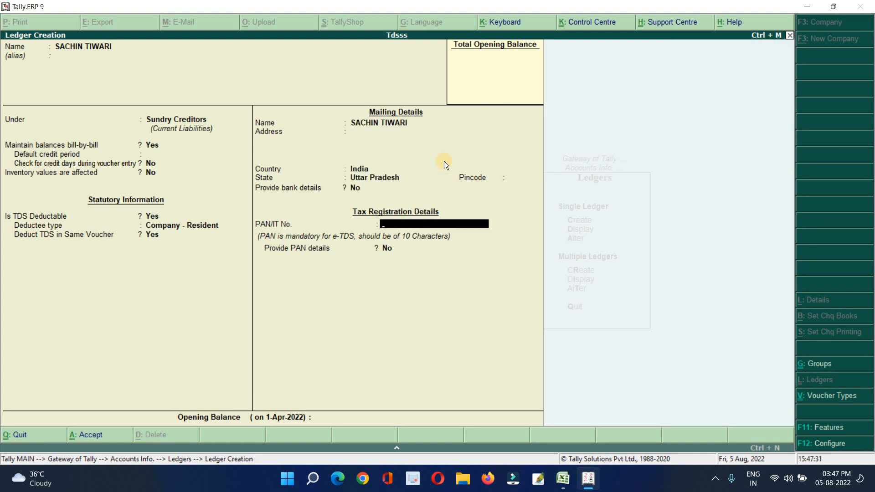
{"action": "type", "text": "DSDADSDS"}
{"action": "key", "text": "Return"}
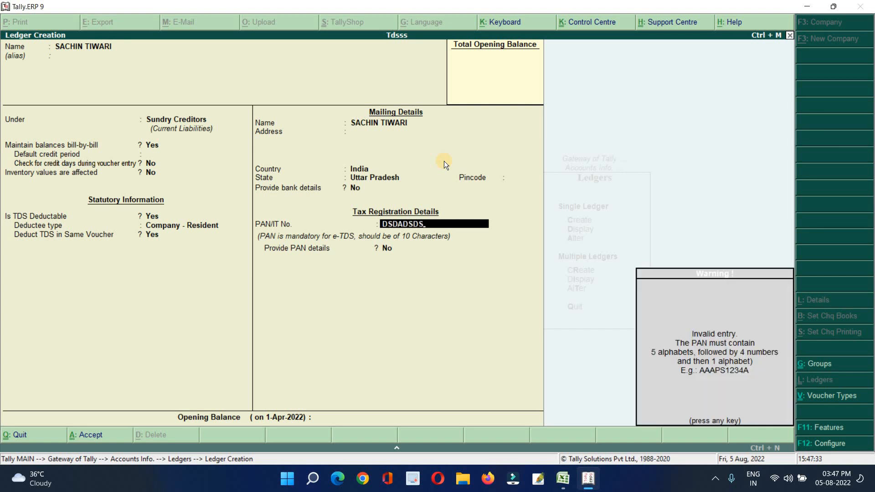
{"action": "key", "text": "Return"}
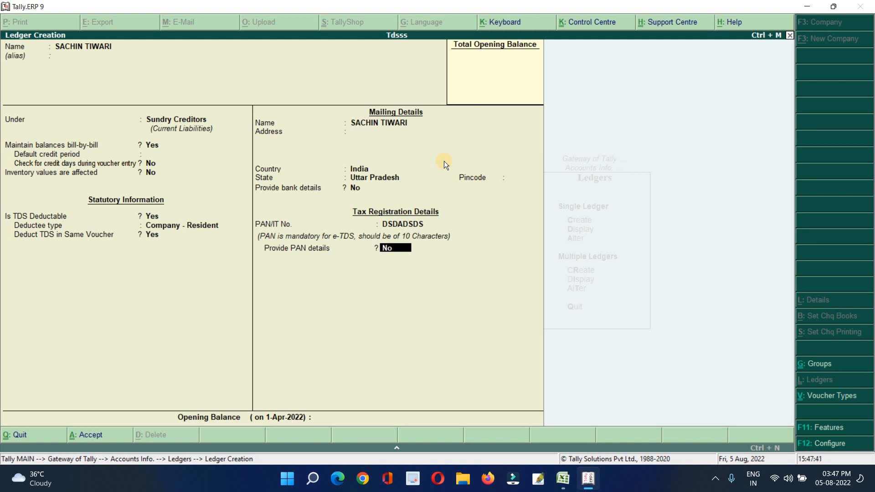
{"action": "key", "text": "Return"}
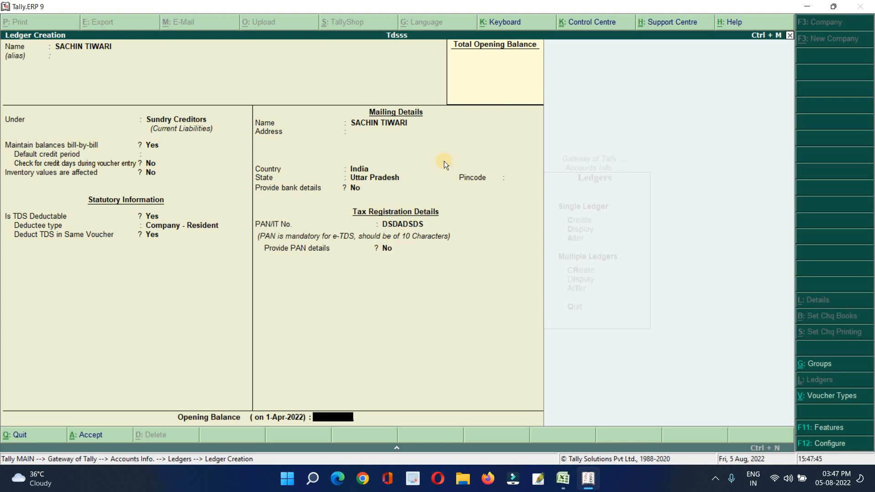
{"action": "key", "text": "Return"}
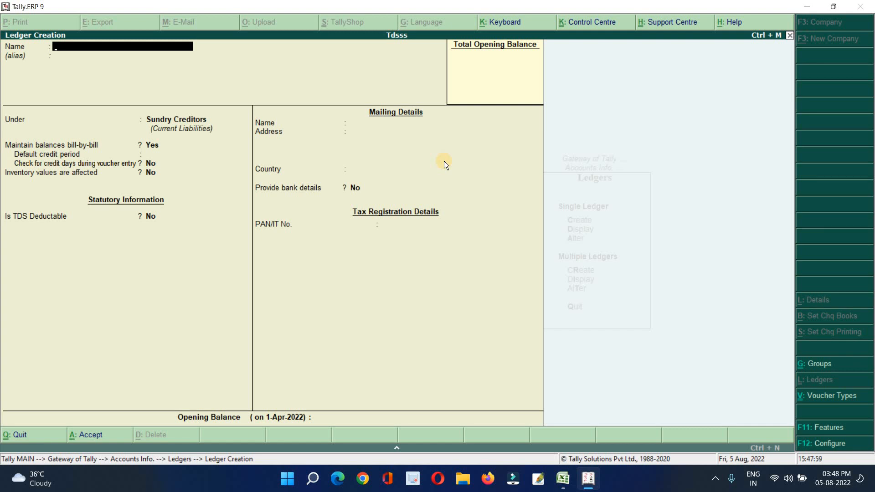
- Name the new ledger TDS ON PROFESSIONAL FEES and place it under Duties & Taxes
{"action": "type", "text": "TDS ON PROFESSIO"}
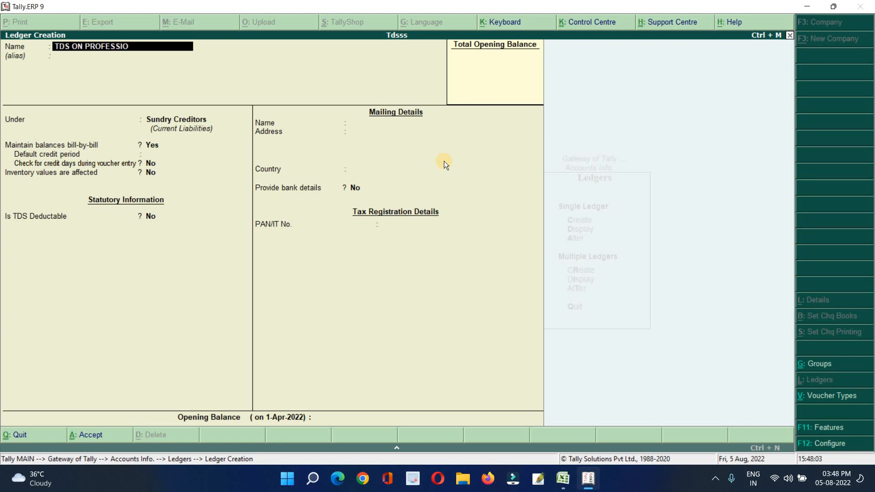
{"action": "type", "text": "NAL FEES"}
{"action": "key", "text": "Return"}
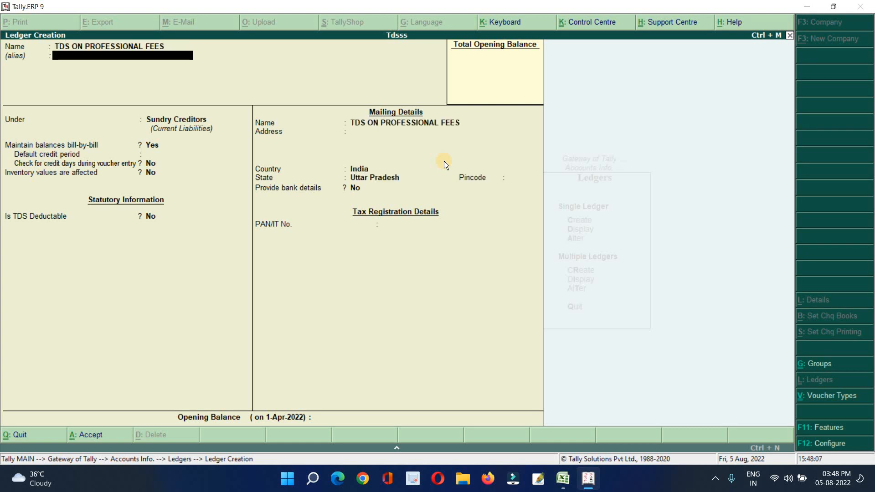
{"action": "key", "text": "Return"}
{"action": "type", "text": "Du"}
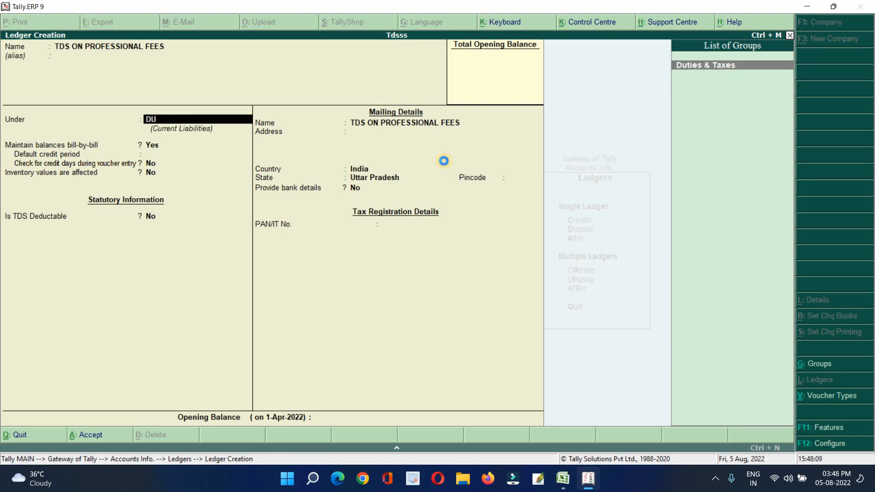
{"action": "key", "text": "Return"}
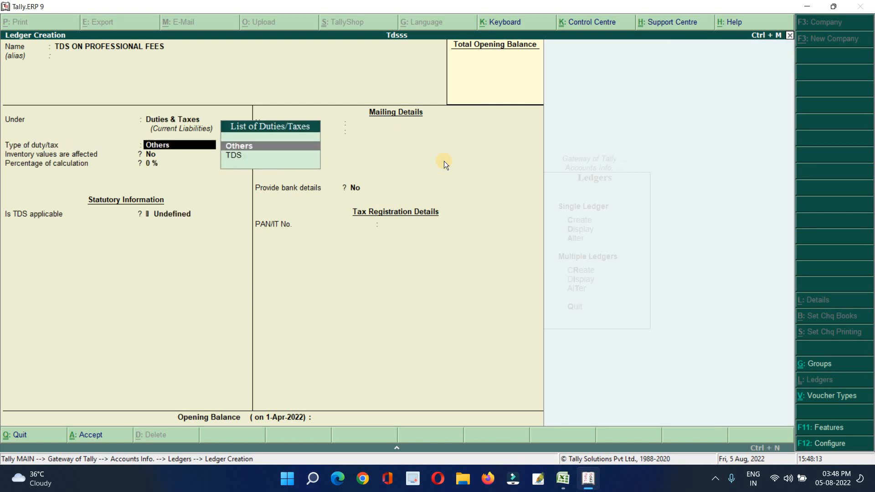
- Set the duty type to TDS with nature of payment FEES FOR PROFESSIONAL AND TACHNICAL SERVICES, and save the ledger
{"action": "key", "text": "Down"}
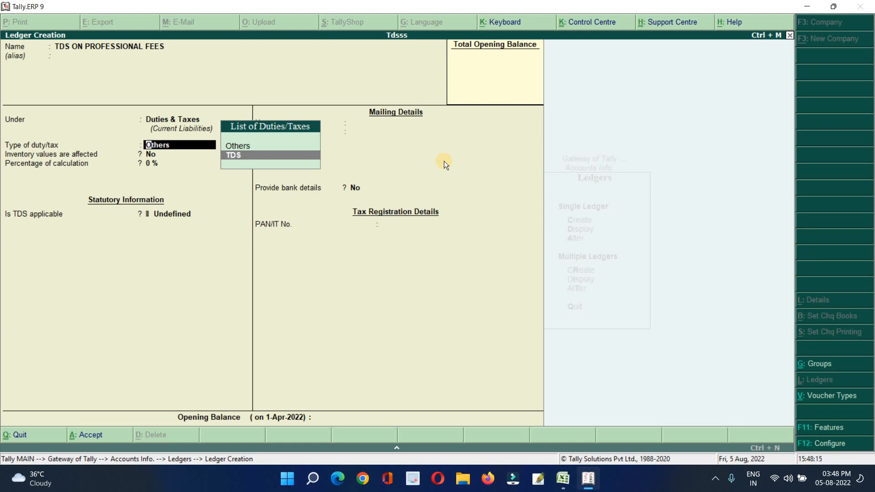
{"action": "key", "text": "Return"}
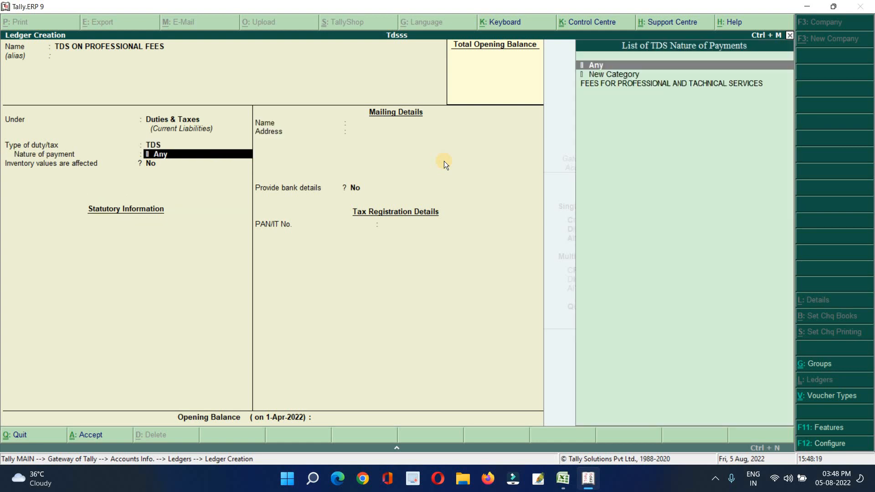
{"action": "key", "text": "Down"}
{"action": "key", "text": "Down"}
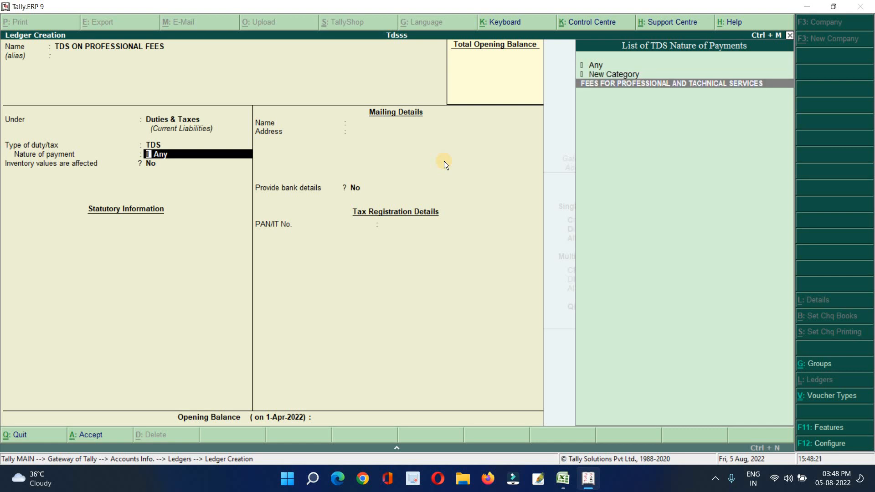
{"action": "key", "text": "Return"}
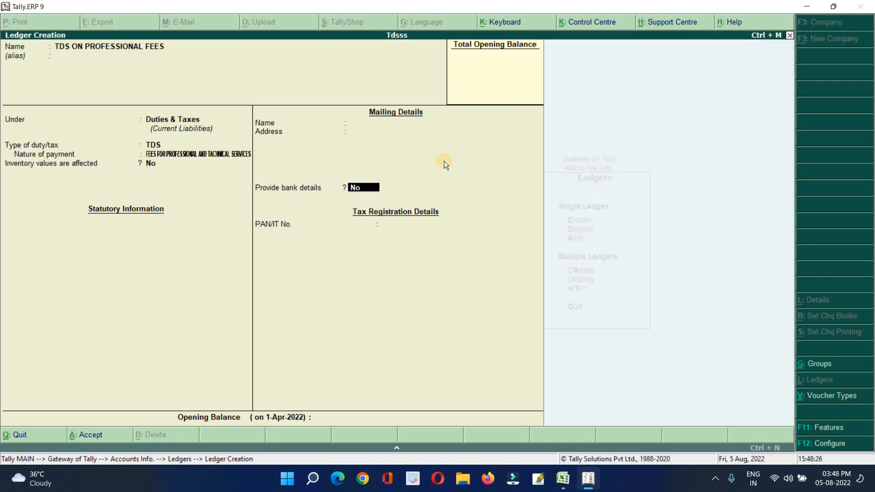
{"action": "key", "text": "ctrl+a"}
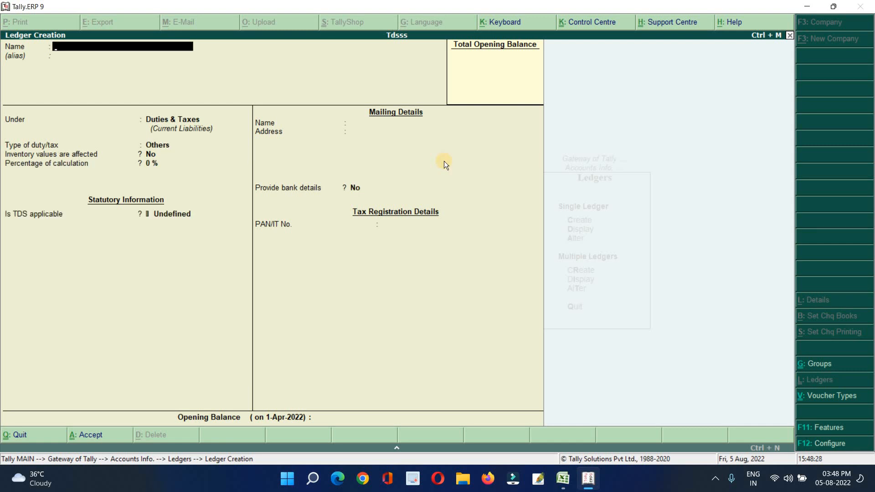
- Leave ledger creation and open a new journal voucher under Accounting Vouchers
{"action": "key", "text": "Escape"}
{"action": "key", "text": "Return"}
{"action": "key", "text": "Escape"}
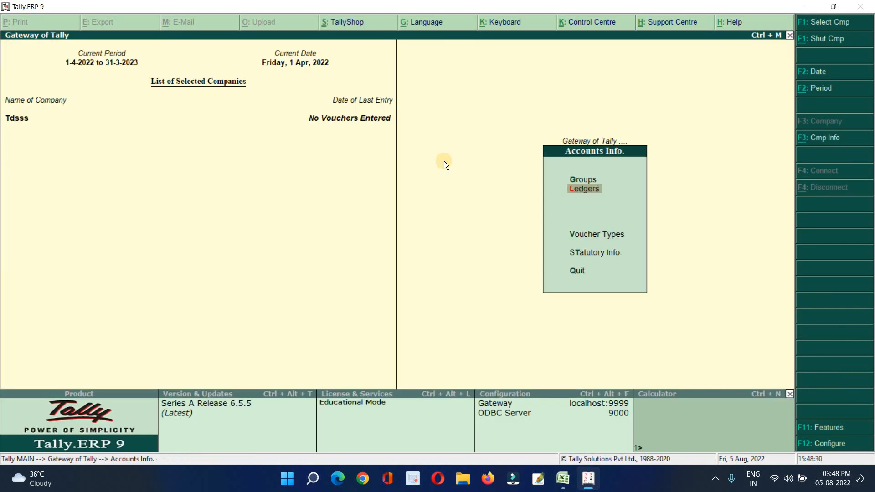
{"action": "key", "text": "Escape"}
{"action": "key", "text": "Down"}
{"action": "key", "text": "Down"}
{"action": "key", "text": "Down"}
{"action": "key", "text": "Up"}
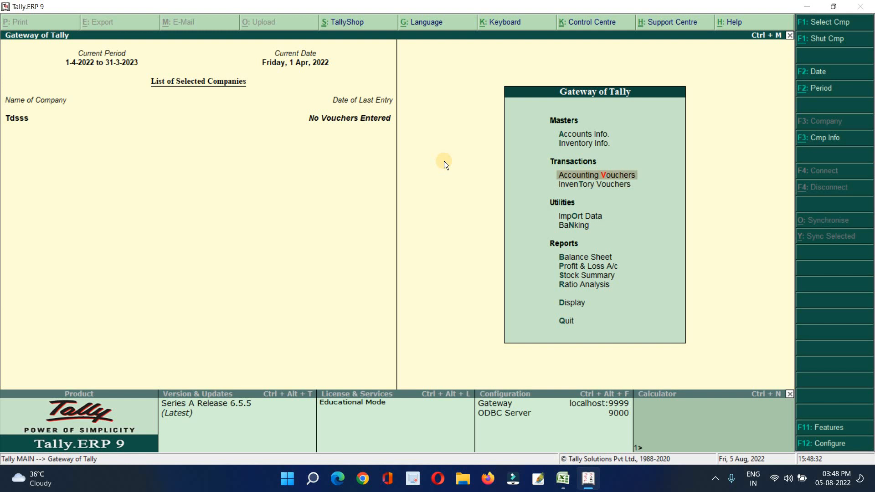
{"action": "key", "text": "Return"}
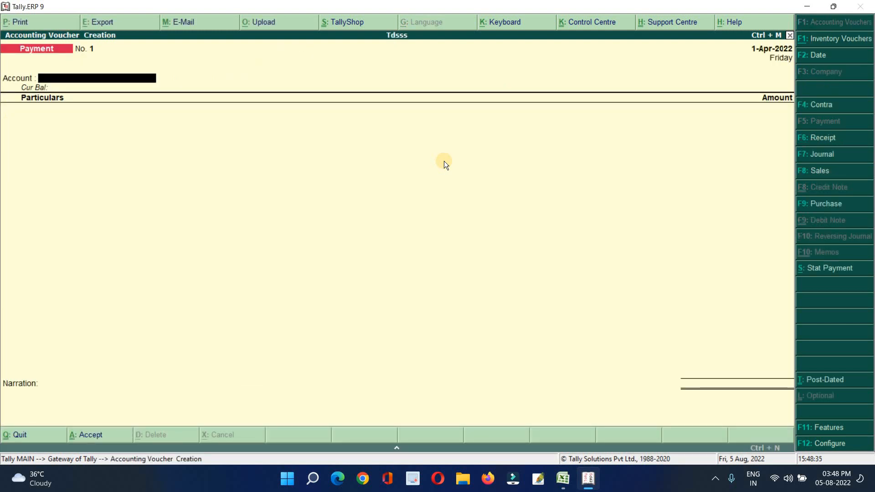
{"action": "key", "text": "F7"}
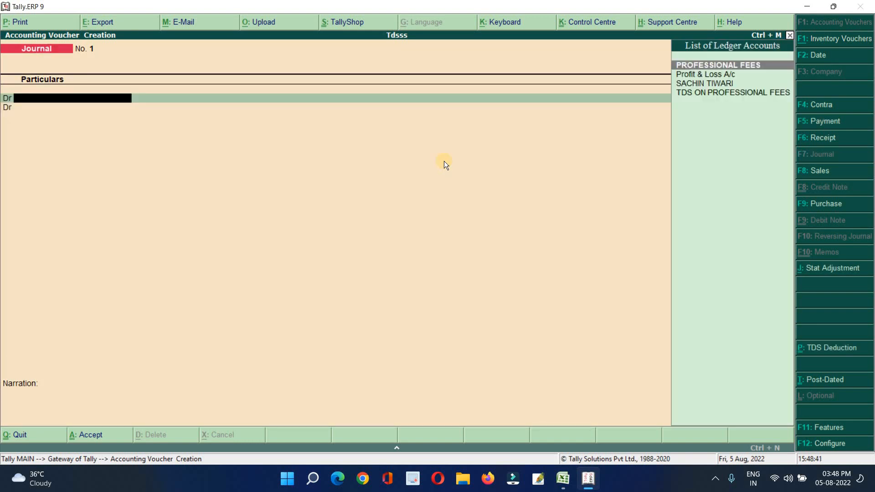
- Debit the PROFESSIONAL FEES ledger with 50,000 in the journal voucher
{"action": "key", "text": "Return"}
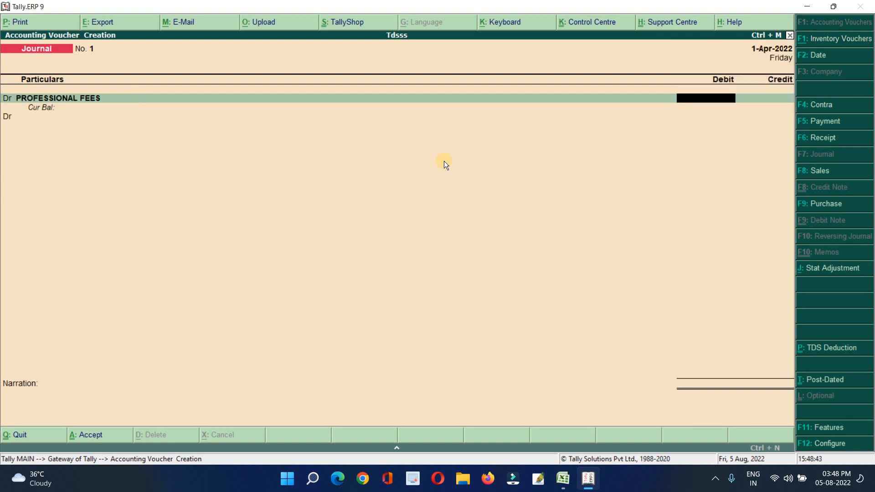
{"action": "type", "text": "50,000"}
{"action": "key", "text": "Return"}
{"action": "key", "text": "Return"}
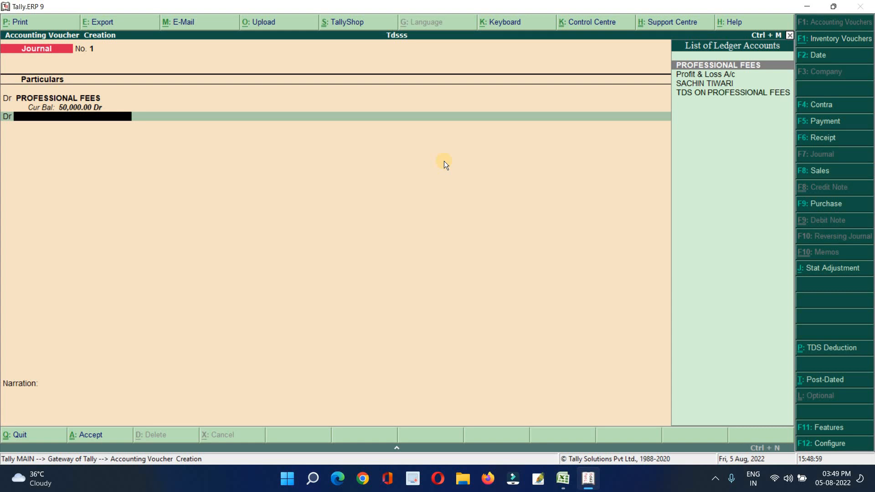
- Add TDS ON PROFESSIONAL FEES as a credit line of 5,000 in the journal voucher
{"action": "key", "text": "Down"}
{"action": "key", "text": "Down"}
{"action": "key", "text": "Down"}
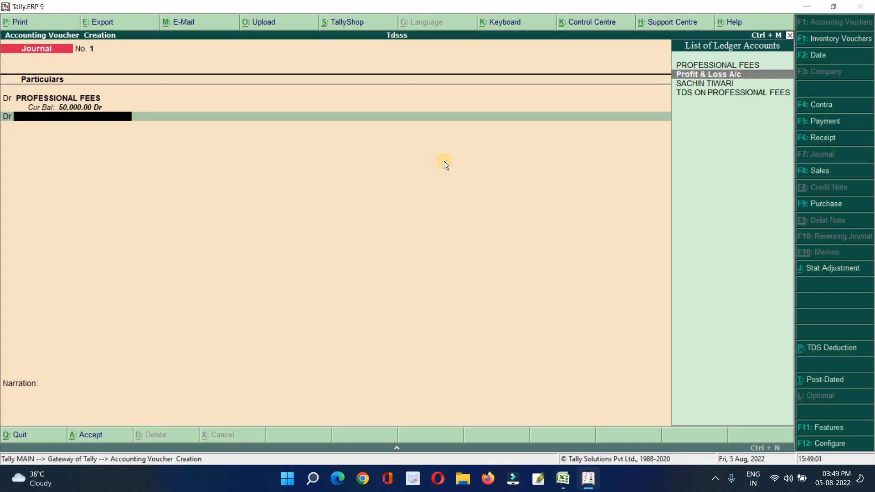
{"action": "key", "text": "Return"}
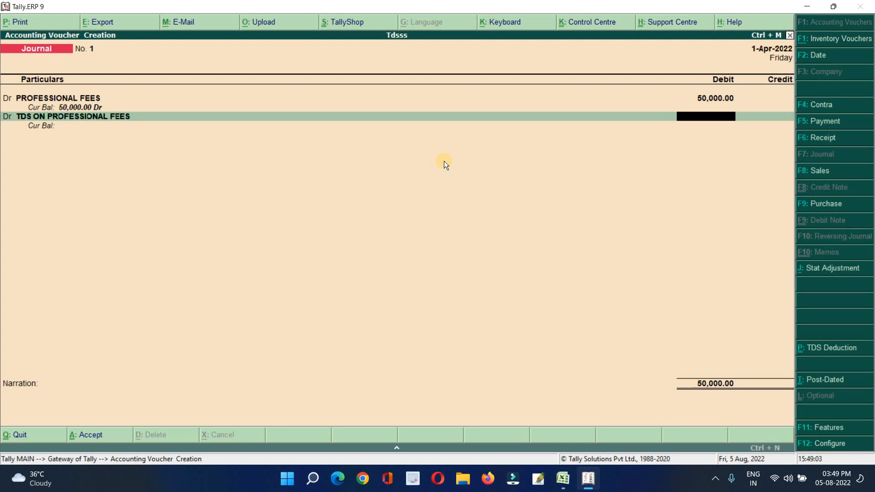
{"action": "type", "text": "5"}
{"action": "key", "text": "BackSpace"}
{"action": "key", "text": "BackSpace"}
{"action": "key", "text": "BackSpace"}
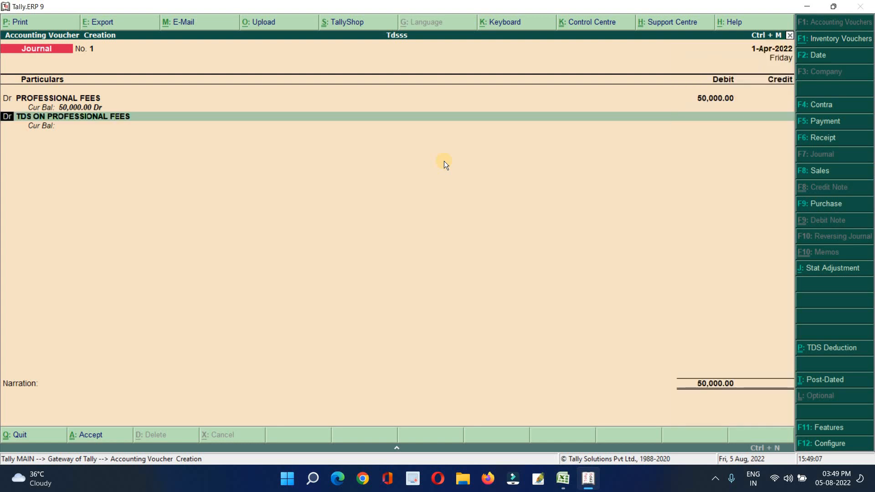
{"action": "type", "text": "C"}
{"action": "key", "text": "Return"}
{"action": "key", "text": "Return"}
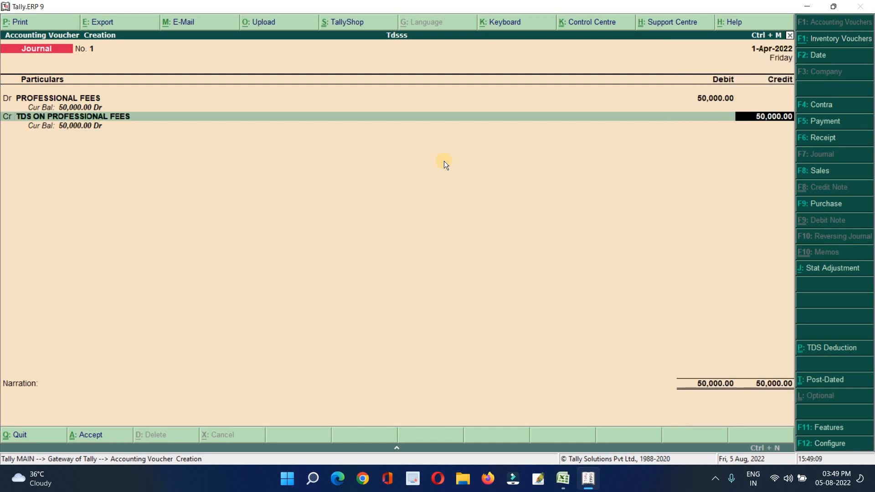
{"action": "type", "text": "5000"}
{"action": "key", "text": "Return"}
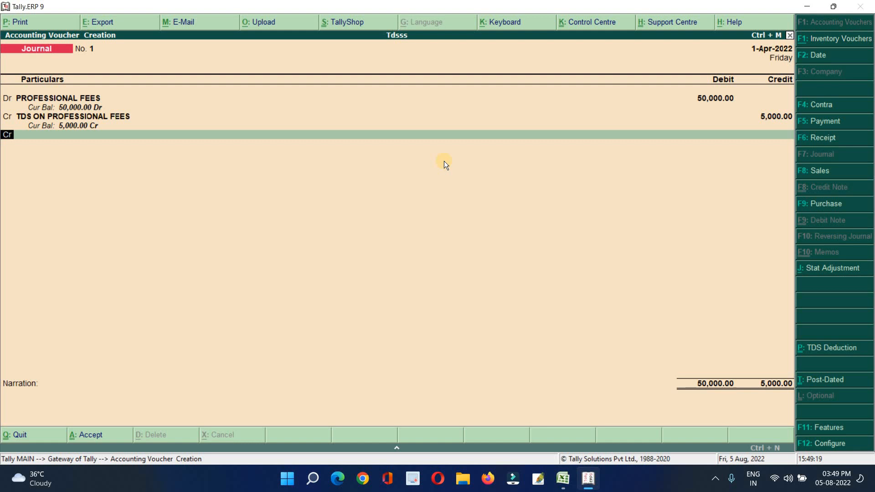
- Replace the TDS credit line with the party's ledger and credit it with 50,000
{"action": "key", "text": "Return"}
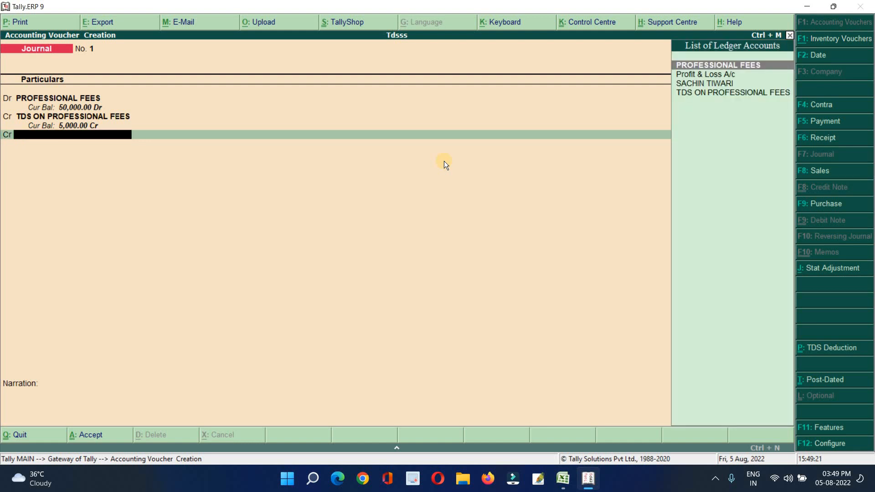
{"action": "key", "text": "Up"}
{"action": "key", "text": "Return"}
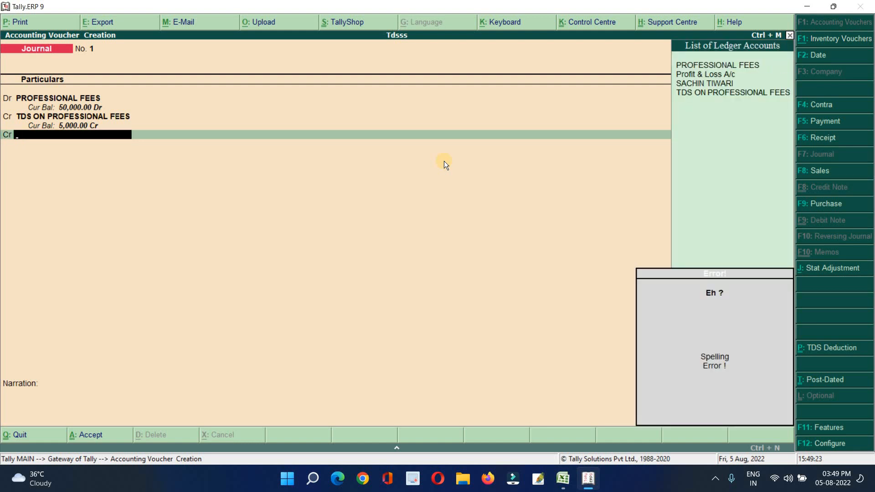
{"action": "key", "text": "BackSpace"}
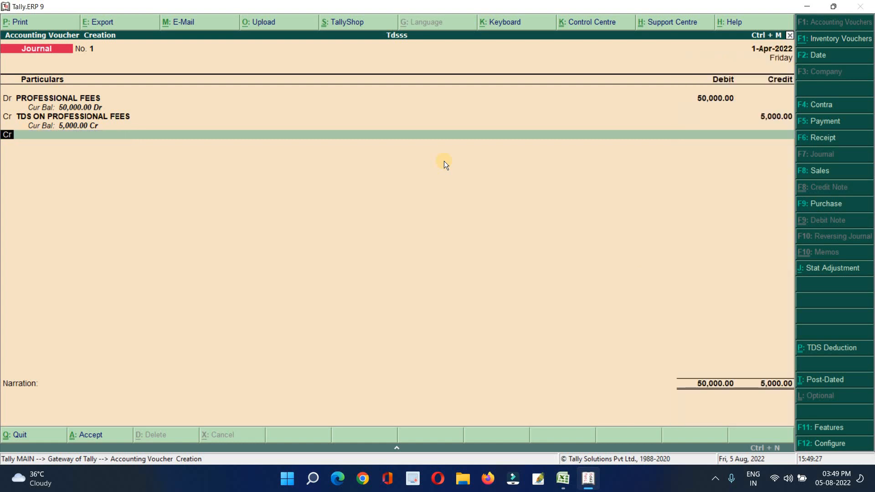
{"action": "key", "text": "BackSpace"}
{"action": "key", "text": "BackSpace"}
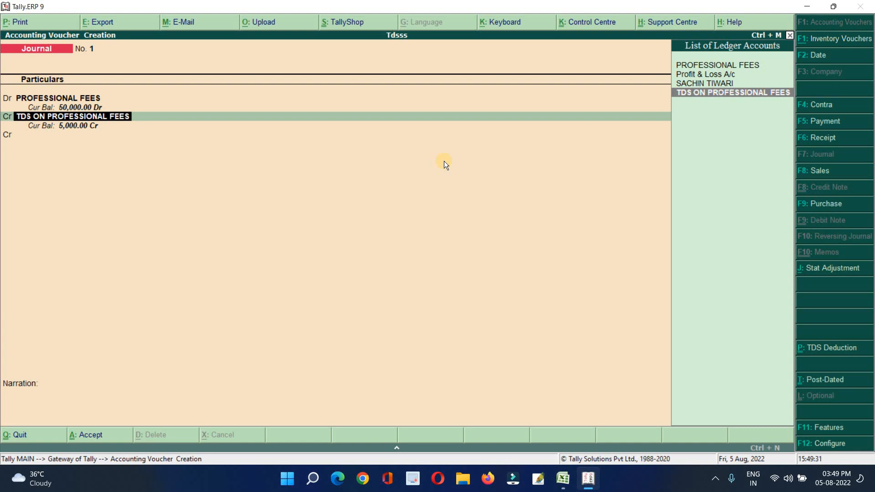
{"action": "key", "text": "Up"}
{"action": "key", "text": "Return"}
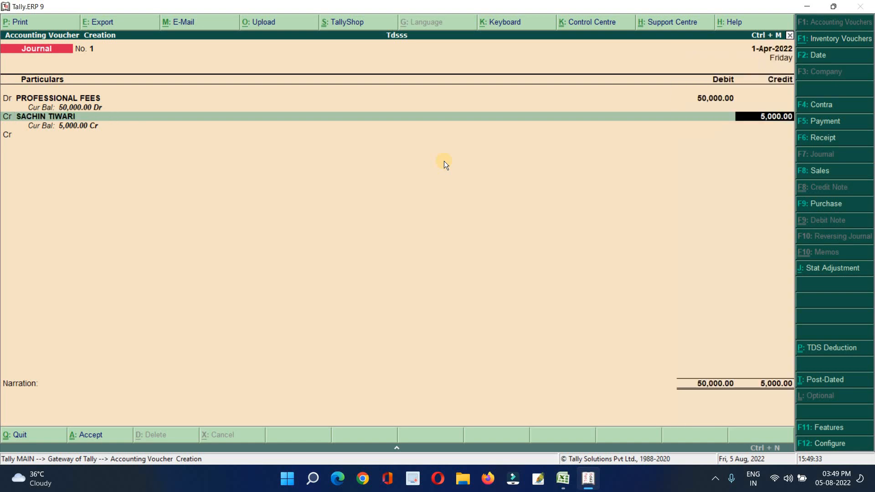
{"action": "key", "text": "Return"}
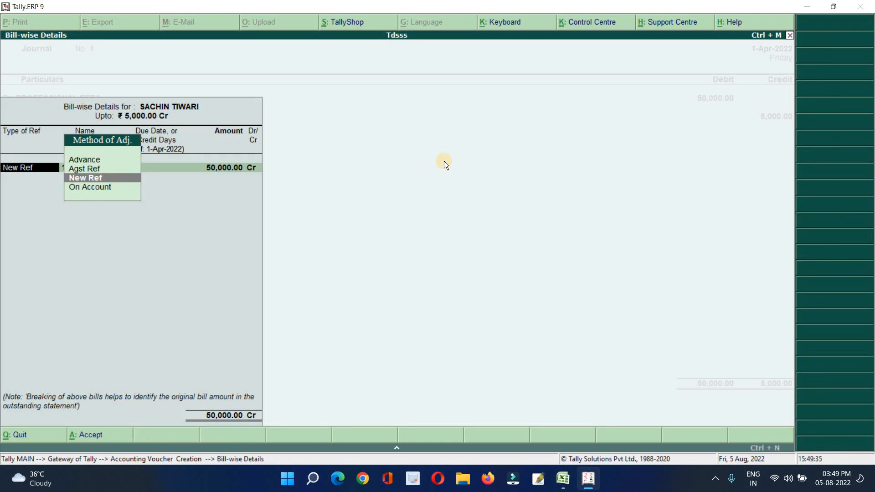
{"action": "key", "text": "Escape"}
{"action": "type", "text": "50000"}
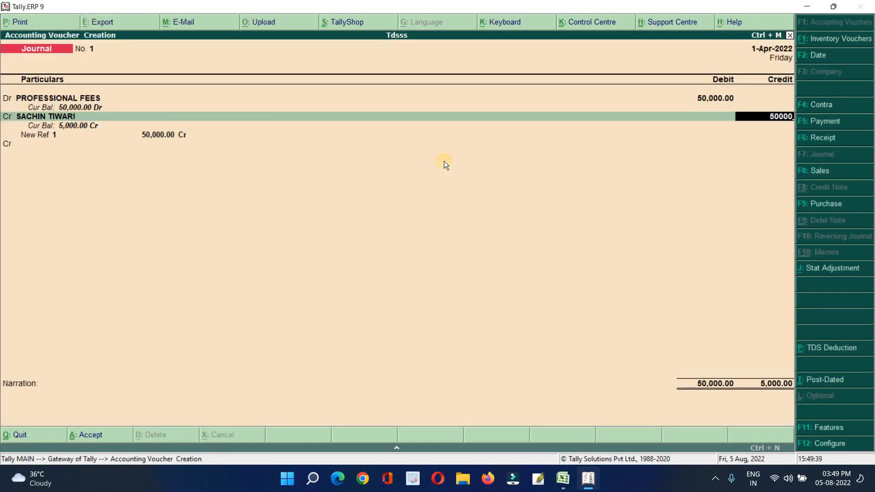
{"action": "key", "text": "Return"}
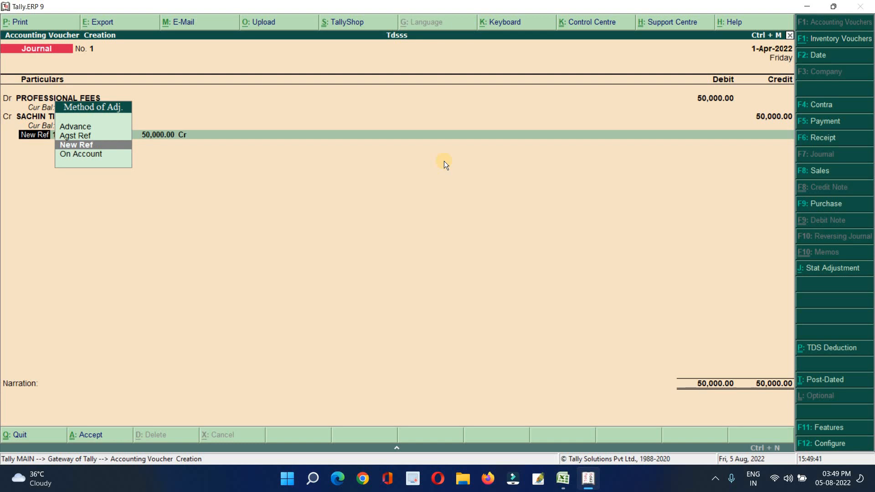
- Set the party's bill-wise adjustment to Agst Ref against pending bill 1
{"action": "key", "text": "Return"}
{"action": "key", "text": "BackSpace"}
{"action": "key", "text": "Up"}
{"action": "key", "text": "Return"}
{"action": "key", "text": "Return"}
{"action": "key", "text": "Return"}
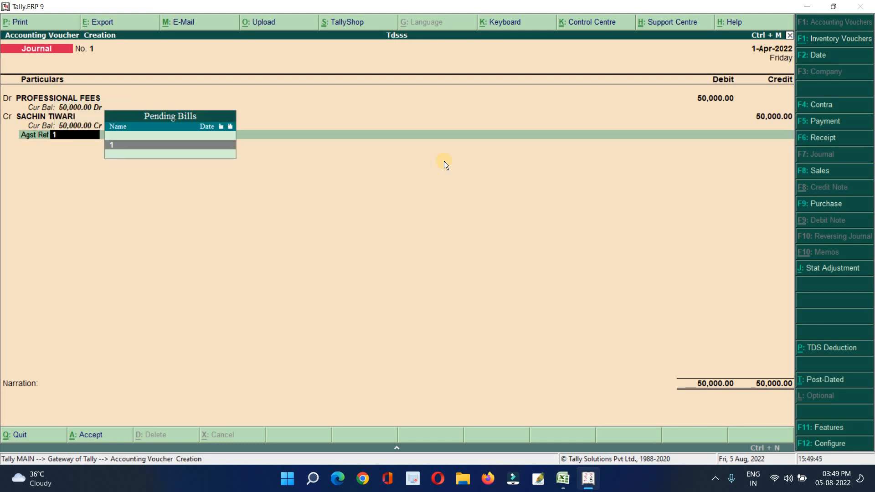
{"action": "key", "text": "Return"}
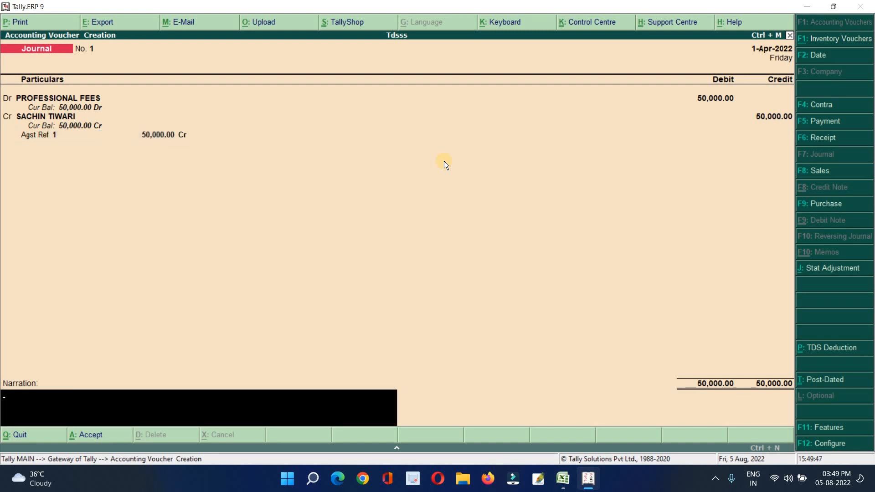
- Back out of the journal entry and abandon the voucher without saving it
{"action": "key", "text": "BackSpace"}
{"action": "key", "text": "BackSpace"}
{"action": "key", "text": "BackSpace"}
{"action": "key", "text": "BackSpace"}
{"action": "key", "text": "BackSpace"}
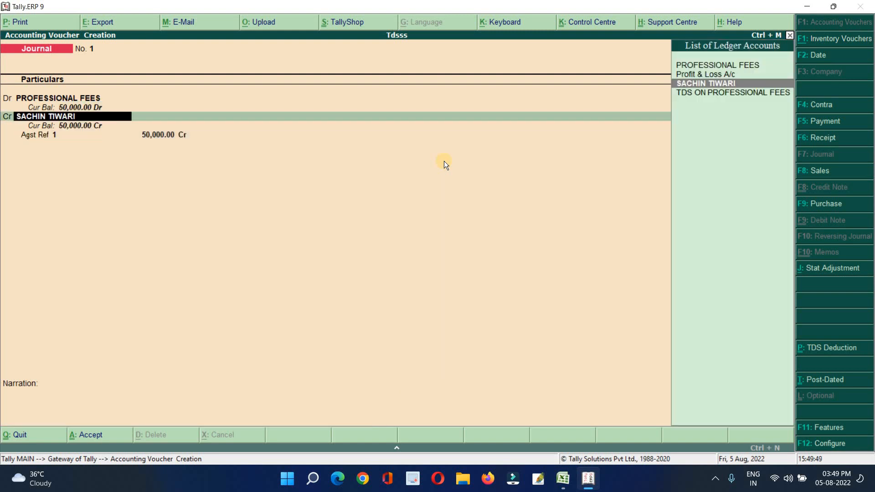
{"action": "key", "text": "BackSpace"}
{"action": "key", "text": "BackSpace"}
{"action": "key", "text": "BackSpace"}
{"action": "key", "text": "Escape"}
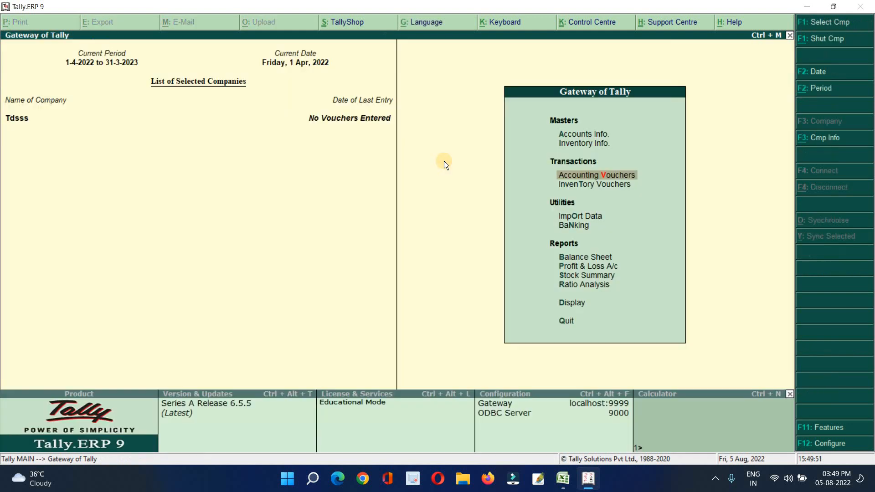
- Start a fresh journal voucher and debit PROFESSIONAL FEES with 50,000
{"action": "key", "text": "Return"}
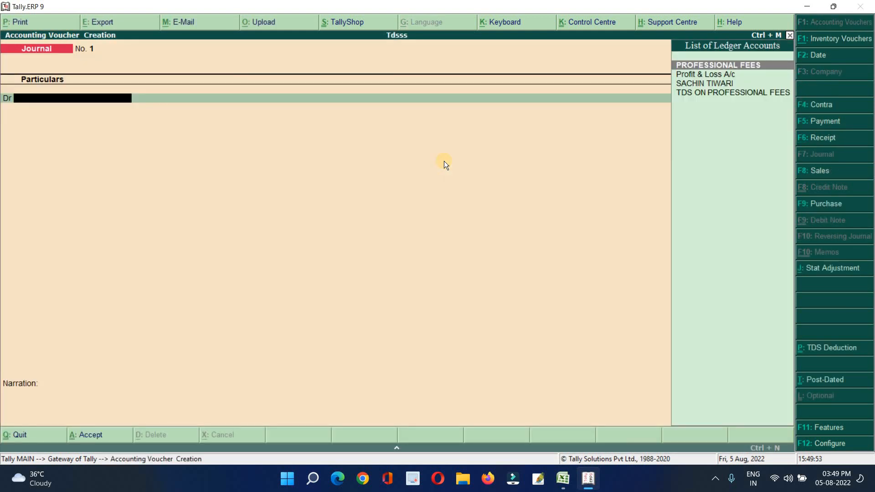
{"action": "key", "text": "Return"}
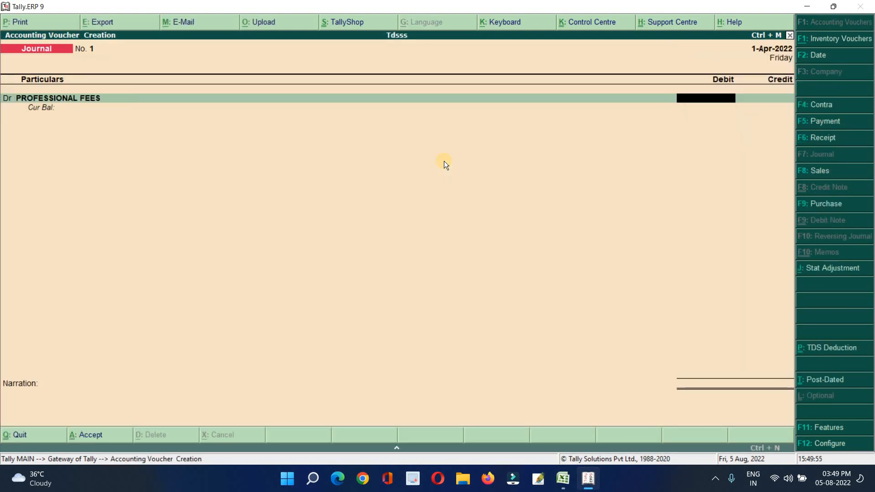
{"action": "type", "text": "500000.00"}
{"action": "key", "text": "Return"}
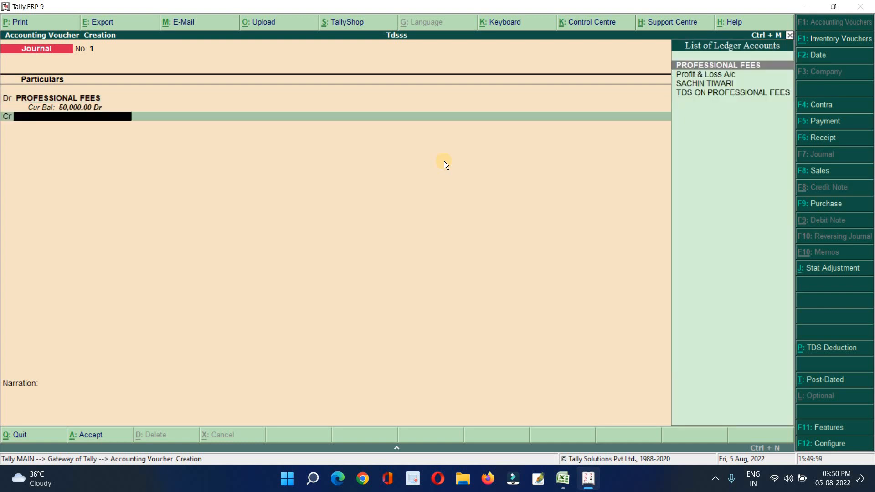
- Credit the party's ledger with 45,000 in the journal voucher
{"action": "key", "text": "Down"}
{"action": "key", "text": "Down"}
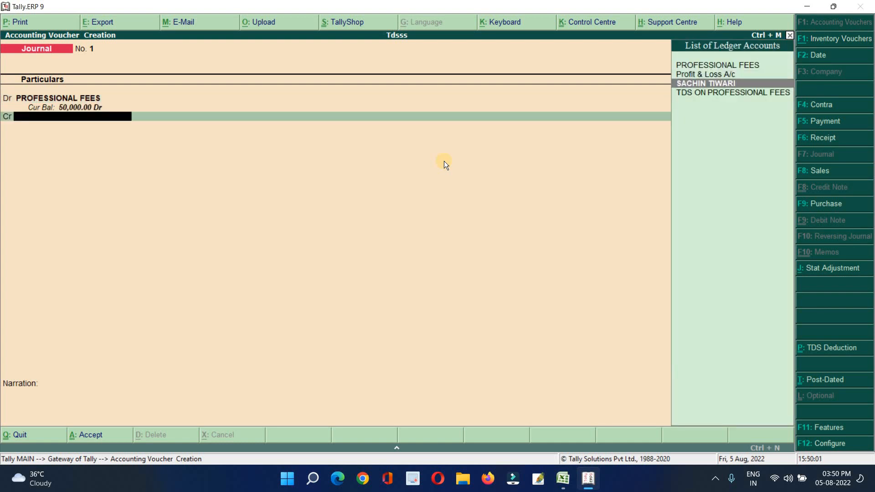
{"action": "key", "text": "Return"}
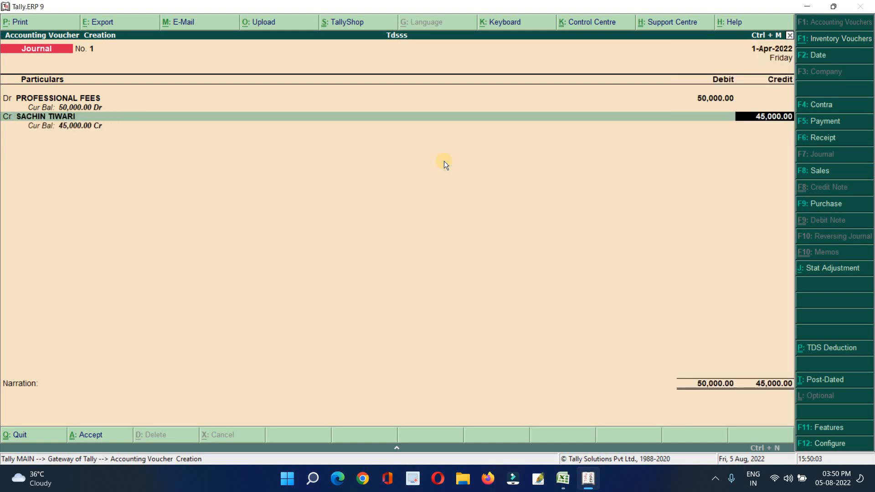
{"action": "key", "text": "Return"}
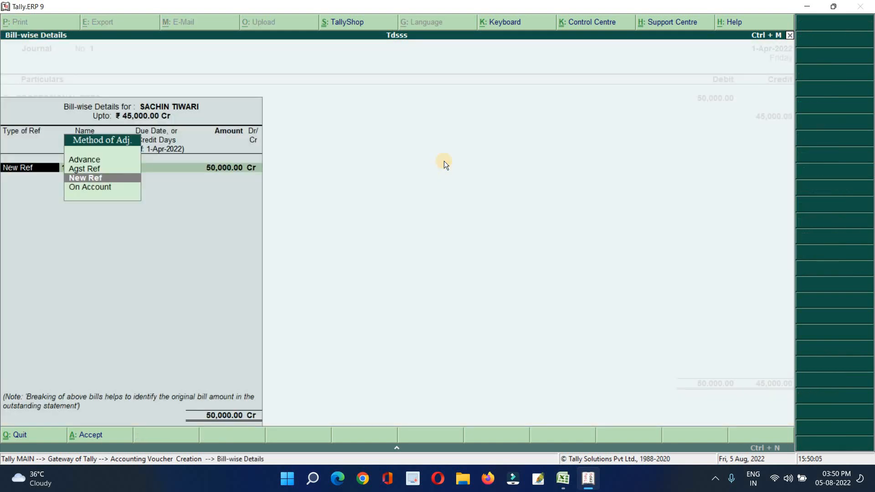
{"action": "key", "text": "Up"}
{"action": "key", "text": "Return"}
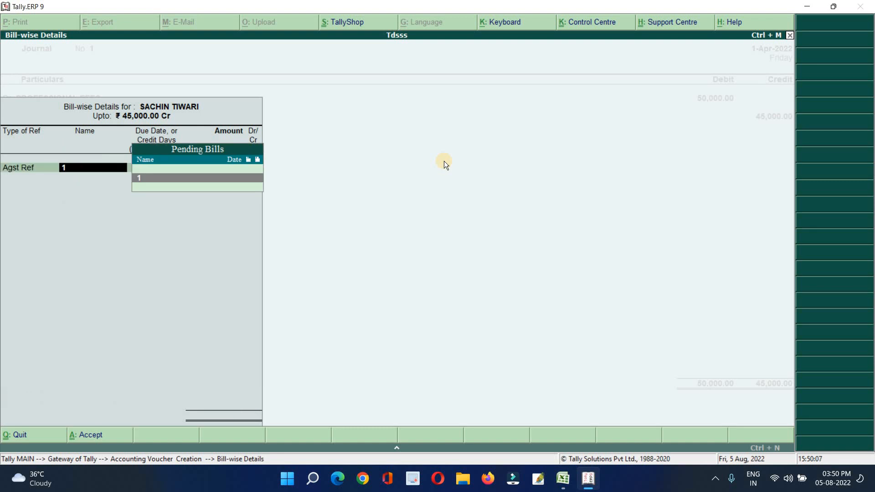
{"action": "key", "text": "Return"}
{"action": "key", "text": "BackSpace"}
{"action": "key", "text": "BackSpace"}
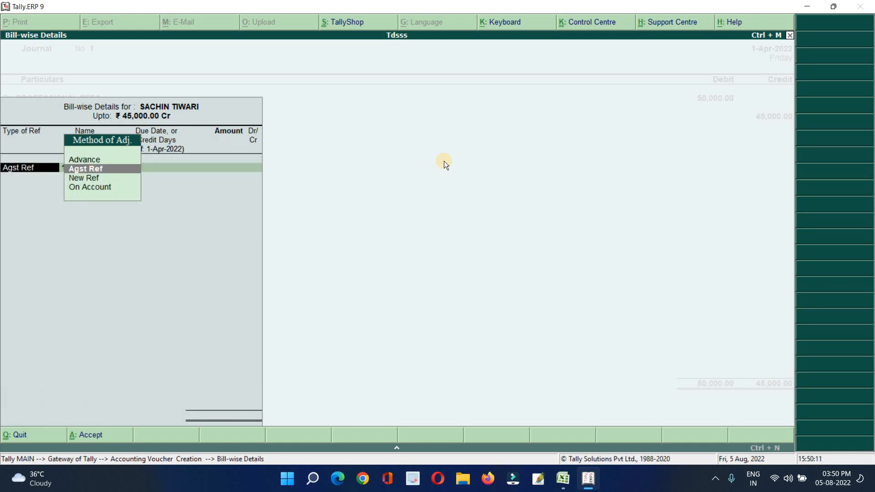
- Allocate the party's credit as New Ref under bill 1, with 50,000 Cr and 5,000 Dr
{"action": "key", "text": "Down"}
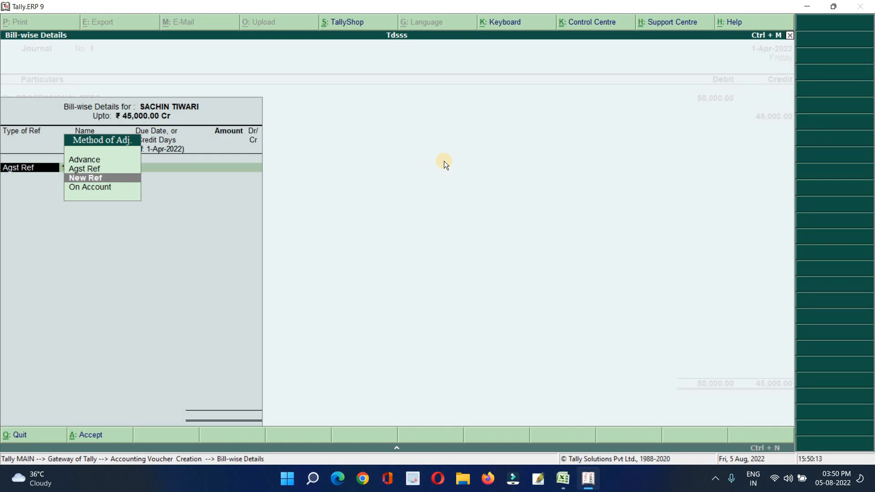
{"action": "key", "text": "Return"}
{"action": "key", "text": "Return"}
{"action": "key", "text": "Return"}
{"action": "key", "text": "Return"}
{"action": "key", "text": "Return"}
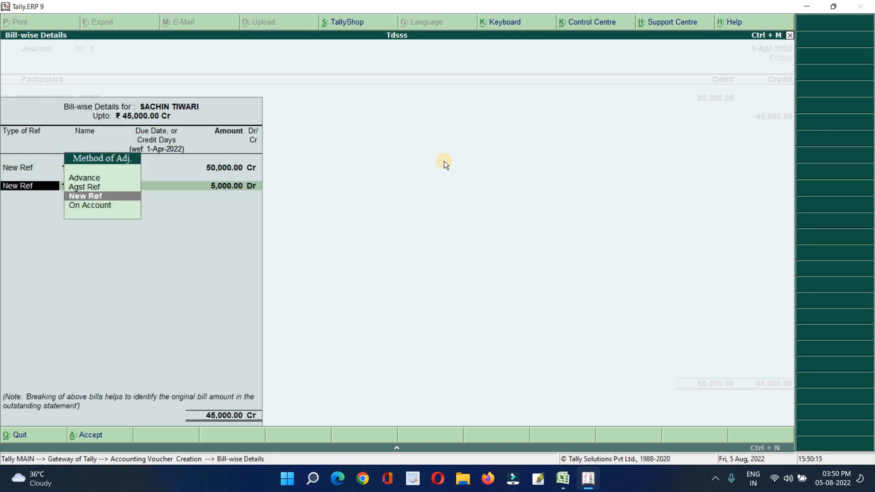
{"action": "key", "text": "Return"}
{"action": "key", "text": "Return"}
{"action": "key", "text": "Return"}
{"action": "key", "text": "Return"}
{"action": "key", "text": "Return"}
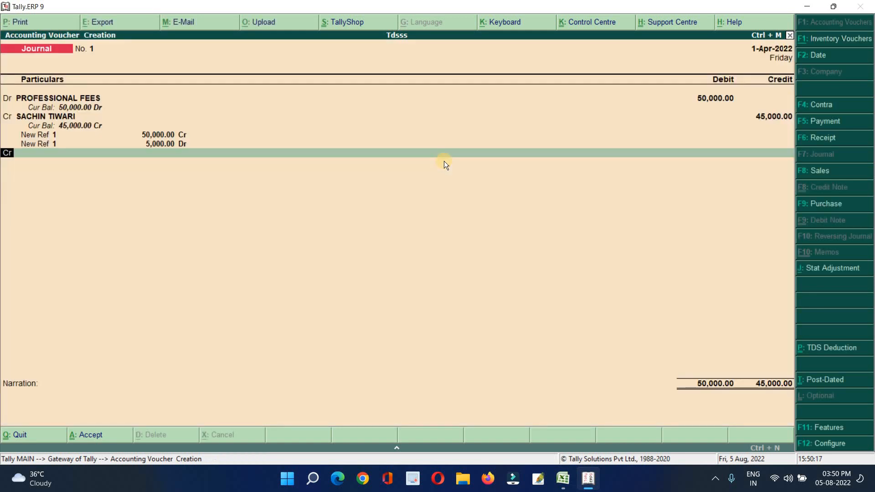
- Credit TDS ON PROFESSIONAL FEES with 5,000 and save the journal voucher
{"action": "key", "text": "Return"}
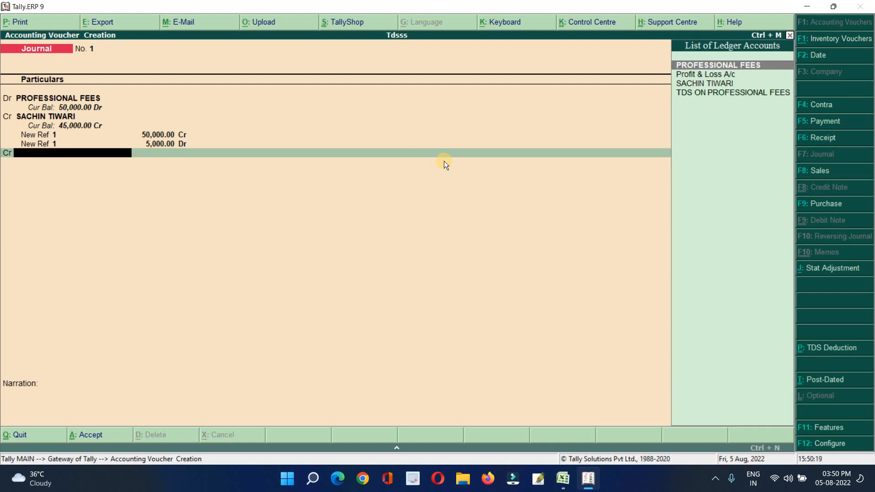
{"action": "key", "text": "Down"}
{"action": "key", "text": "Down"}
{"action": "key", "text": "Down"}
{"action": "key", "text": "Return"}
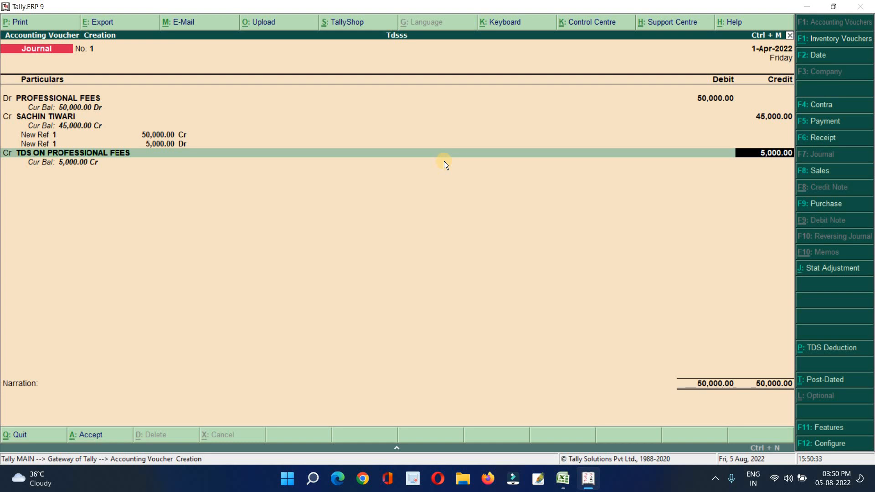
{"action": "key", "text": "ctrl+a"}
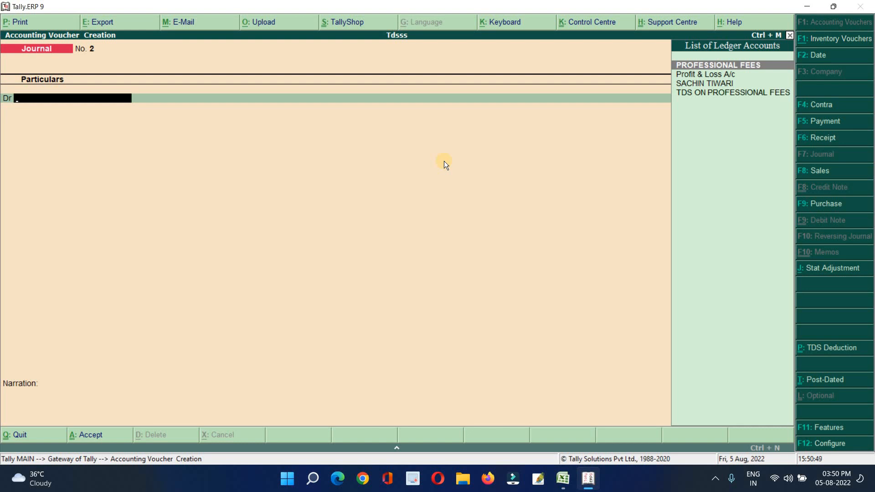
- Open a payment voucher and set its single entry mode and its use as contra voucher to No
{"action": "key", "text": "F5"}
{"action": "key", "text": "Return"}
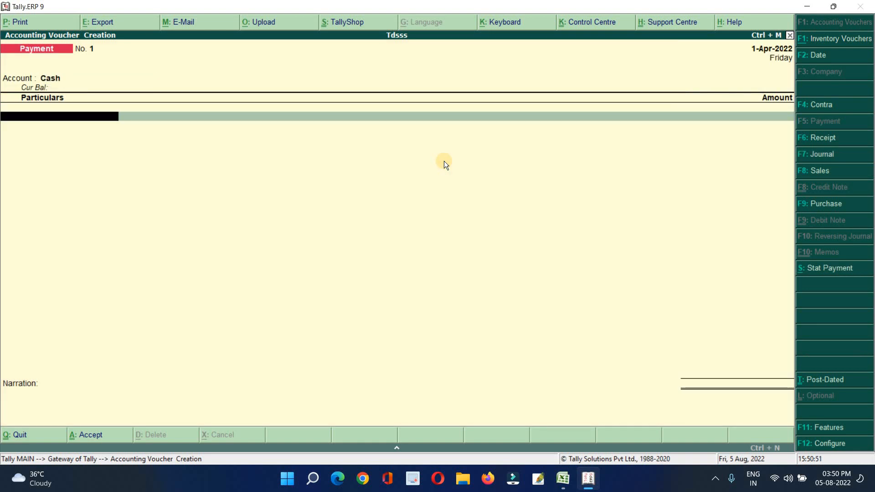
{"action": "key", "text": "BackSpace"}
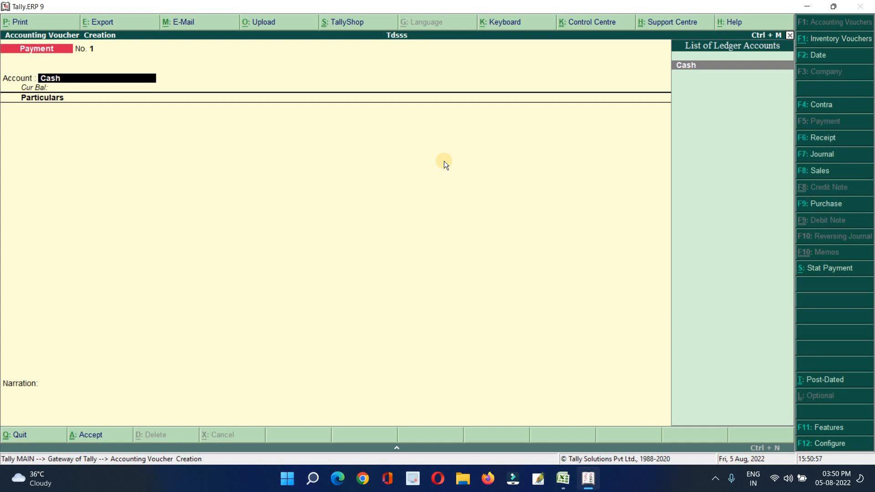
{"action": "key", "text": "F12"}
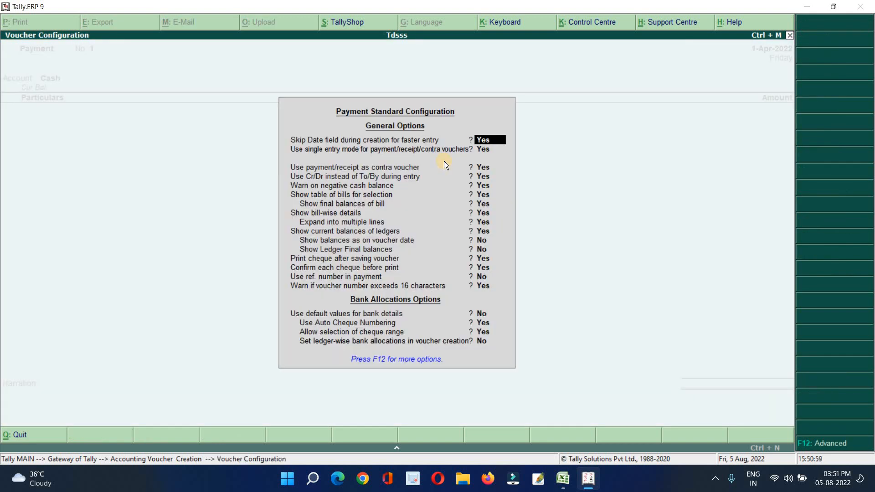
{"action": "key", "text": "Return"}
{"action": "type", "text": "N"}
{"action": "key", "text": "Return"}
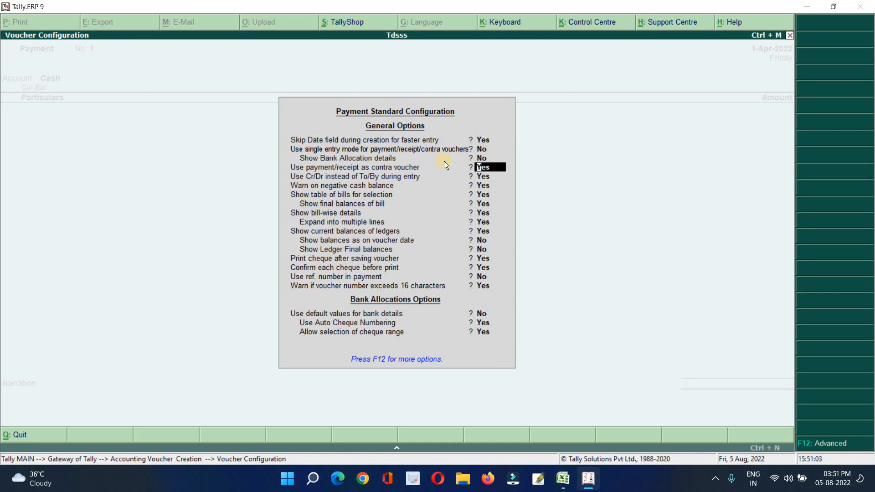
{"action": "type", "text": "n"}
{"action": "key", "text": "Return"}
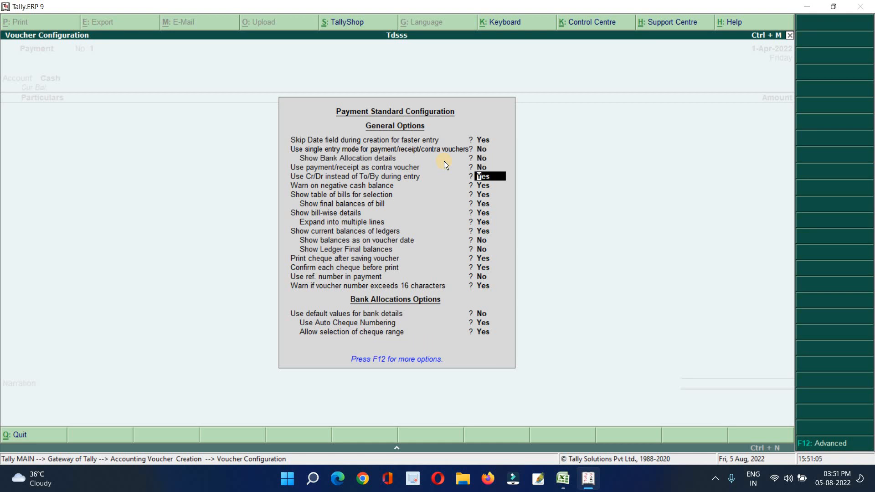
{"action": "key", "text": "ctrl+a"}
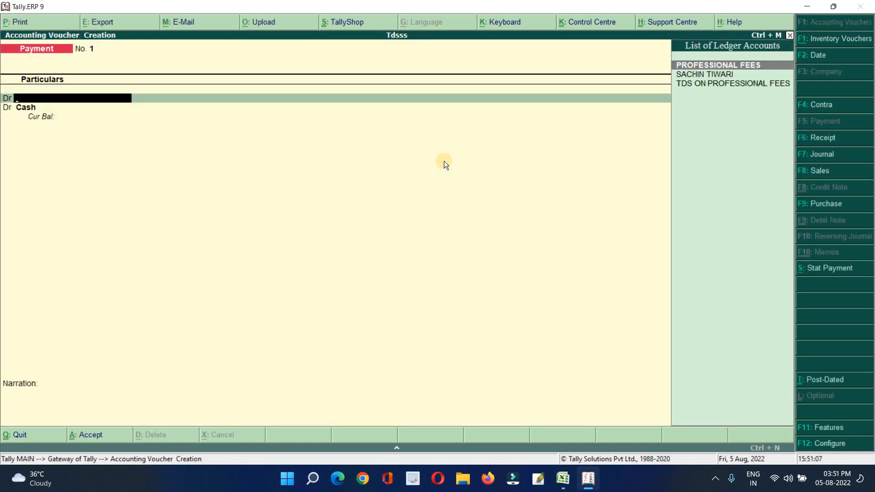
- Restart the payment voucher and debit the party's ledger with 45,000
{"action": "key", "text": "Escape"}
{"action": "key", "text": "y"}
{"action": "key", "text": "Return"}
{"action": "key", "text": "Down"}
{"action": "key", "text": "Return"}
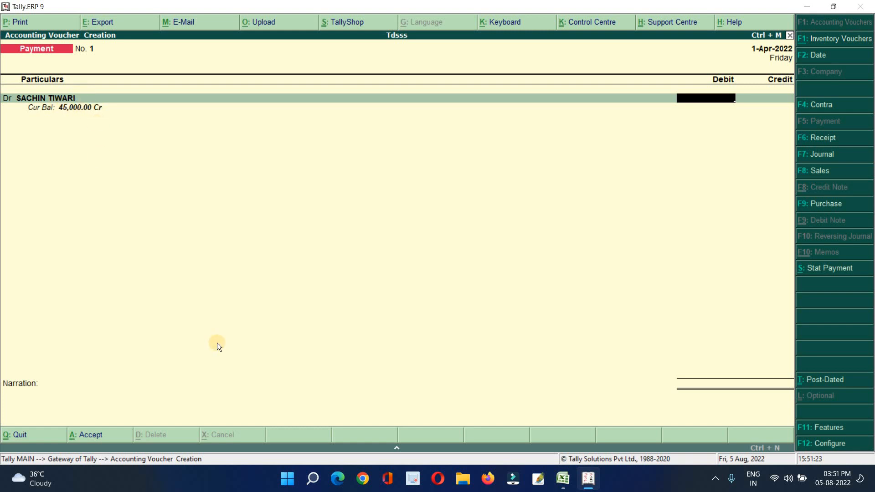
{"action": "type", "text": "45000"}
{"action": "key", "text": "Return"}
- Adjust the party's payment as Agst Ref against pending bill 1 for the full 45,000
{"action": "key", "text": "Return"}
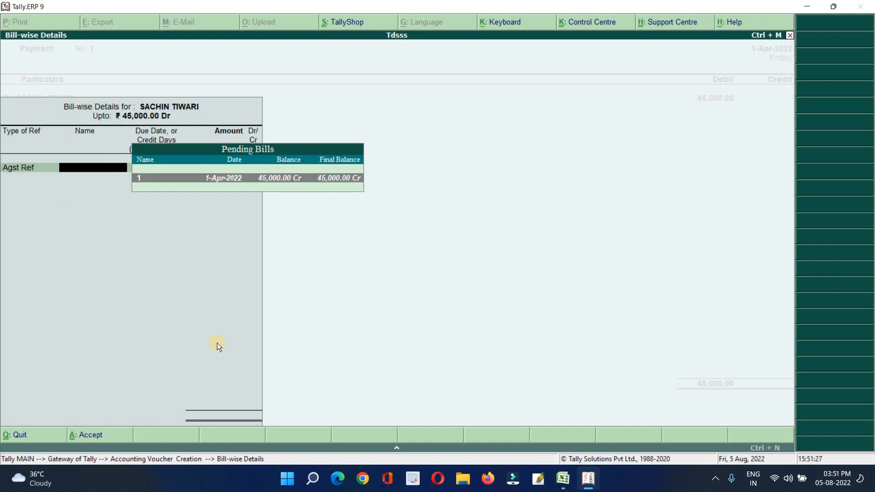
{"action": "key", "text": "Return"}
{"action": "key", "text": "Return"}
{"action": "key", "text": "Return"}
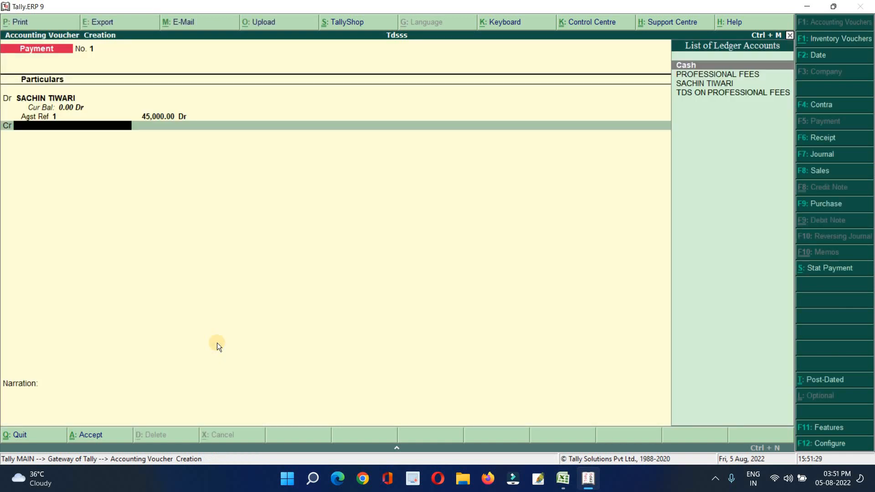
- Credit the 45,000 to a new ICICI BANK ledger created under Bank Accounts and save the payment voucher
{"action": "key", "text": "alt+c"}
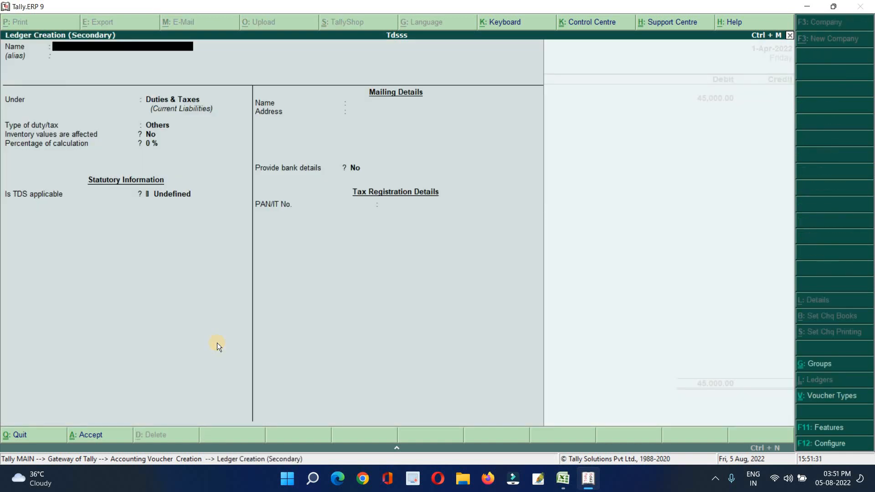
{"action": "type", "text": "ICICI BANK"}
{"action": "key", "text": "Return"}
{"action": "key", "text": "Return"}
{"action": "type", "text": "BA"}
{"action": "key", "text": "Return"}
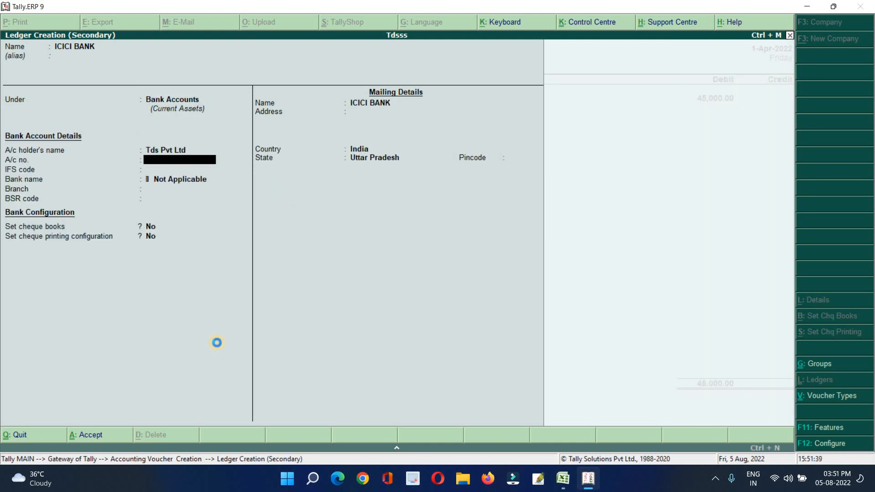
{"action": "key", "text": "ctrl+a"}
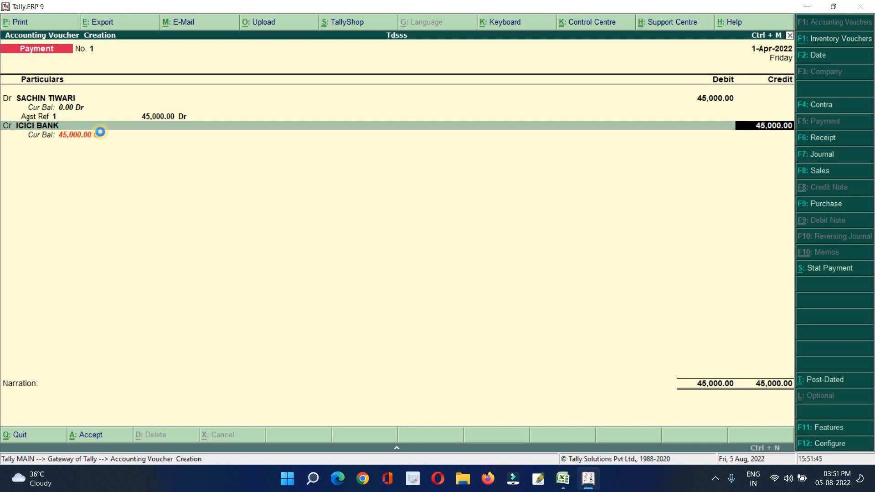
{"action": "key", "text": "ctrl+a"}
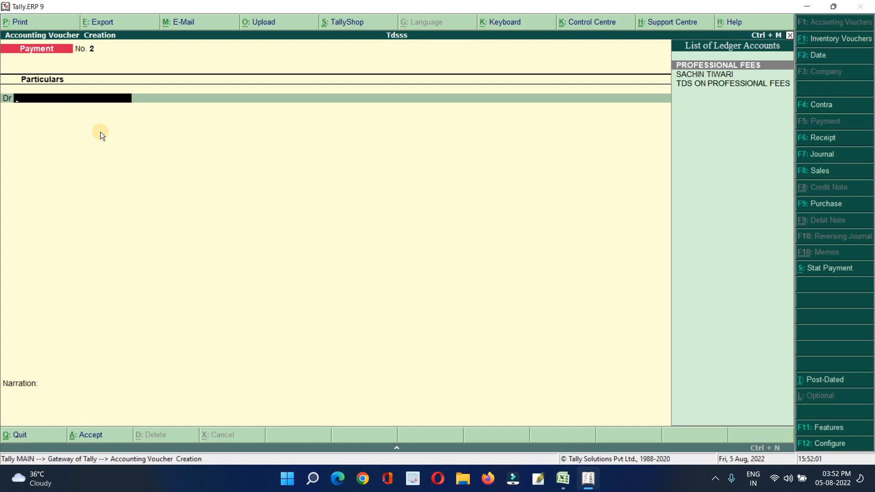
- Set single entry mode for payment vouchers to Yes, keeping their use as contra voucher at No
{"action": "key", "text": "F12"}
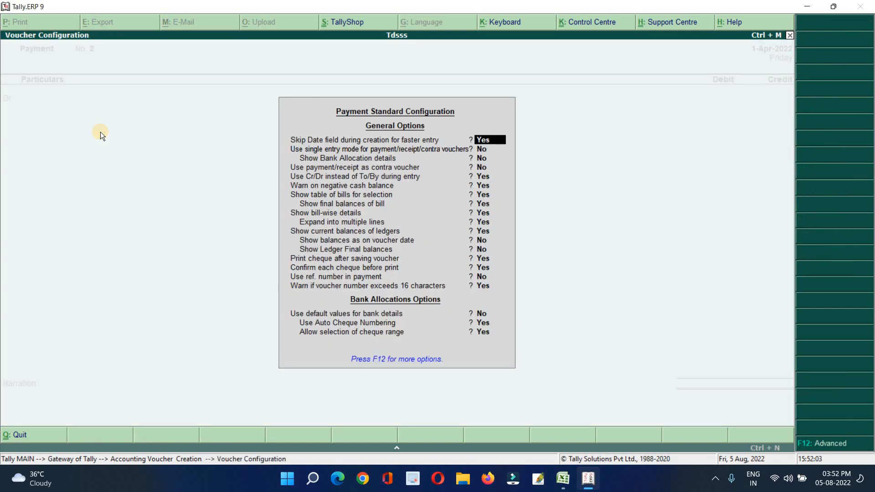
{"action": "key", "text": "Return"}
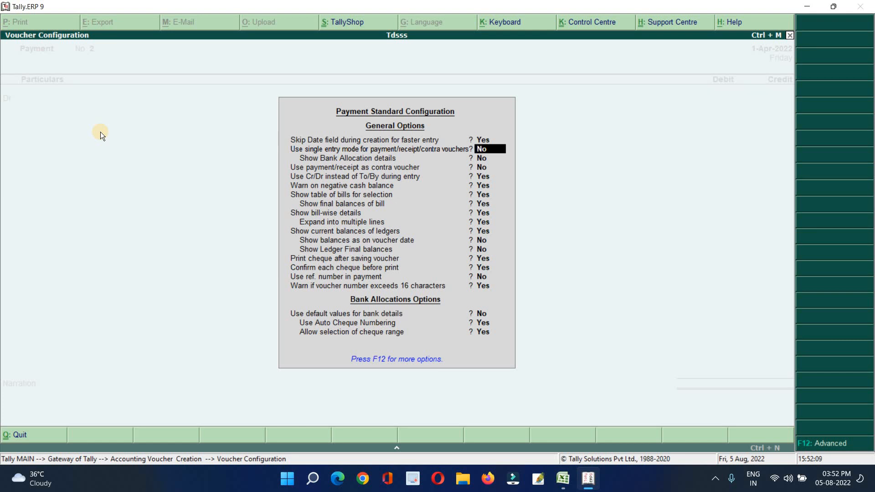
{"action": "type", "text": "y"}
{"action": "key", "text": "Return"}
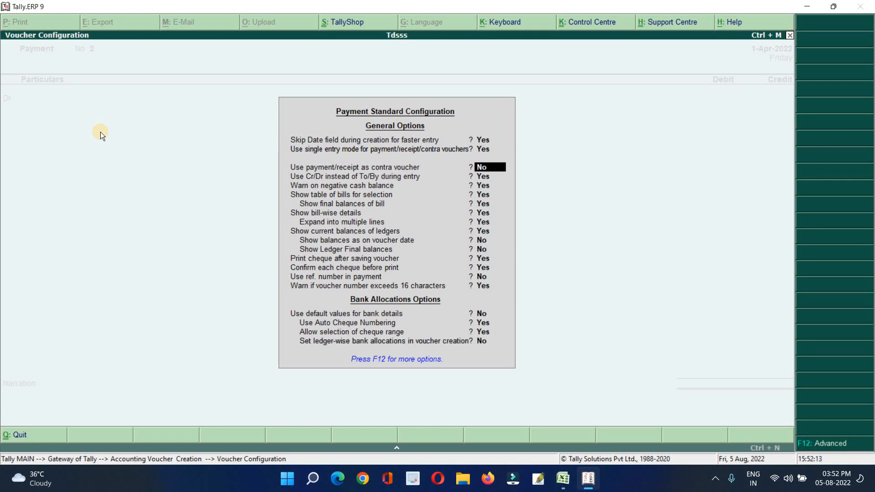
{"action": "type", "text": "yn"}
{"action": "key", "text": "Return"}
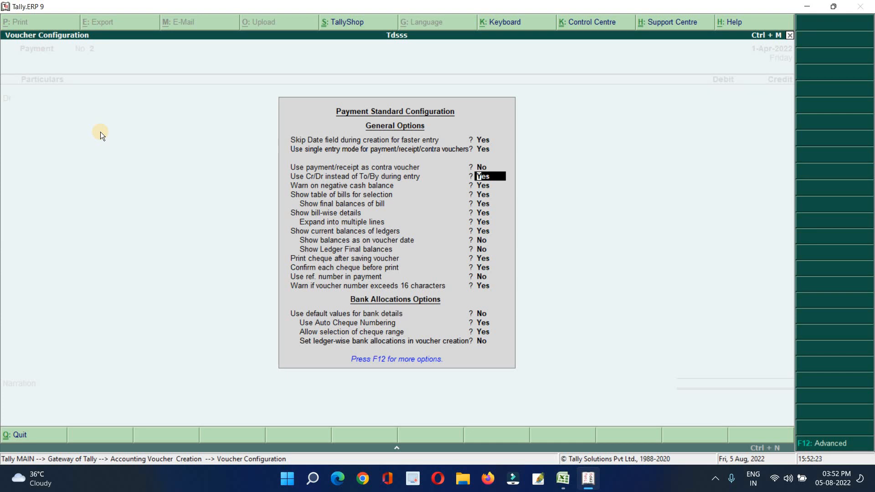
{"action": "key", "text": "ctrl+a"}
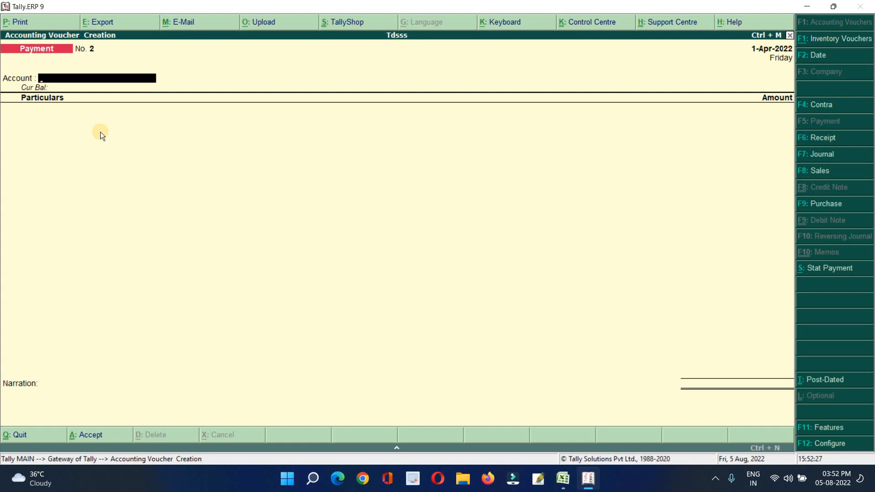
- Choose Cash as the account and start a TDS statutory payment for 1-Mar-2022 to 31-Mar-2022, deducted till 1-4-2022
{"action": "key", "text": "Return"}
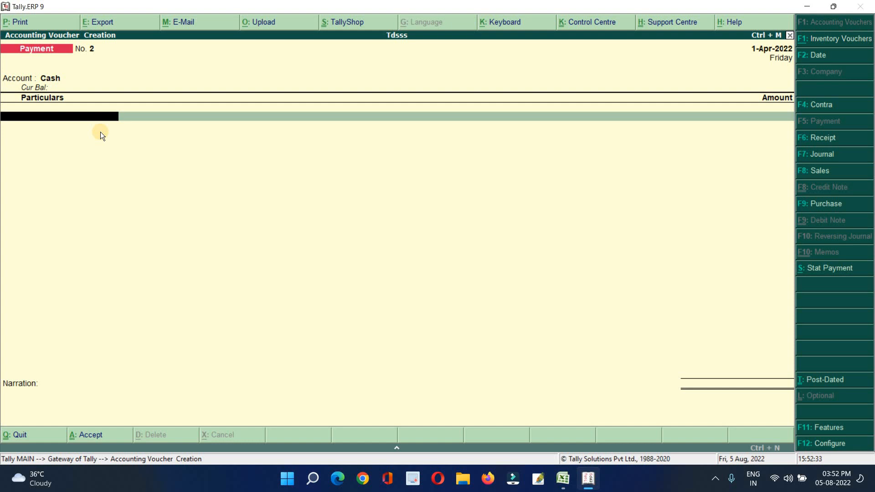
{"action": "key", "text": "alt+s"}
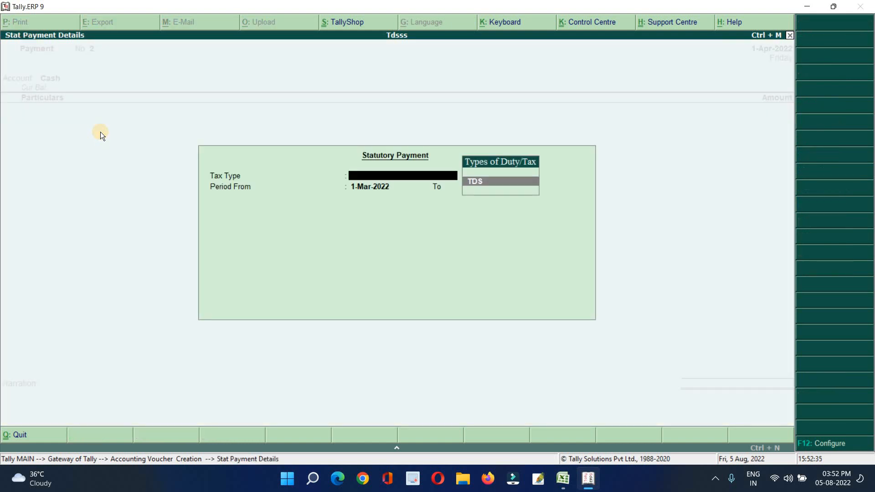
{"action": "key", "text": "Return"}
{"action": "key", "text": "Return"}
{"action": "key", "text": "Return"}
{"action": "key", "text": "Return"}
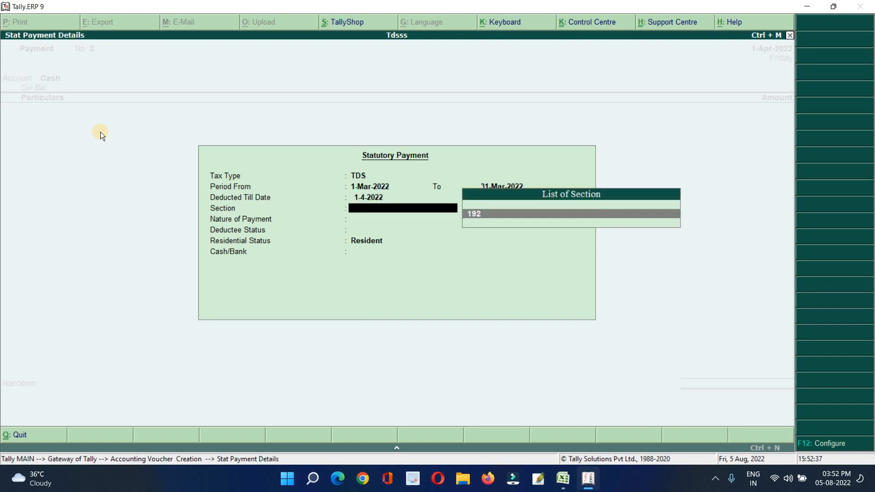
- Complete the statutory payment with section 192, FEES FOR PROFESSIONAL AND TACHNICAL SERVICES, deductee status Company, residential status Resident, and ICICI BANK
{"action": "key", "text": "Return"}
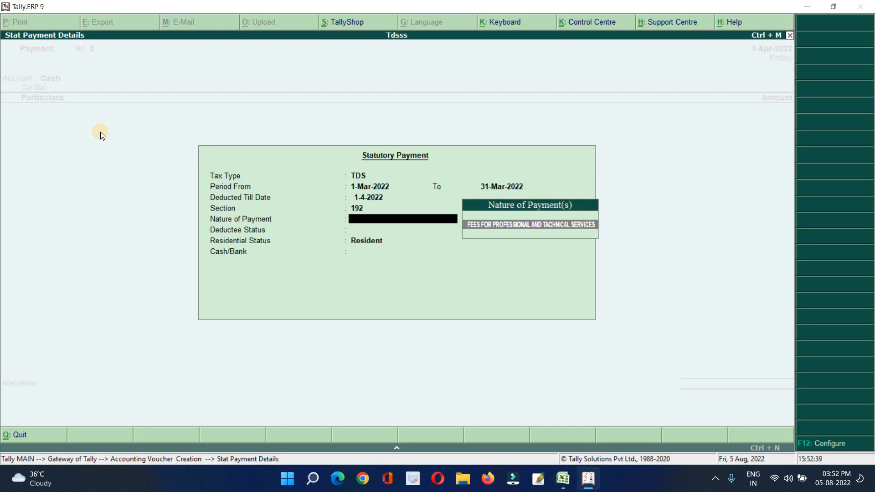
{"action": "key", "text": "Return"}
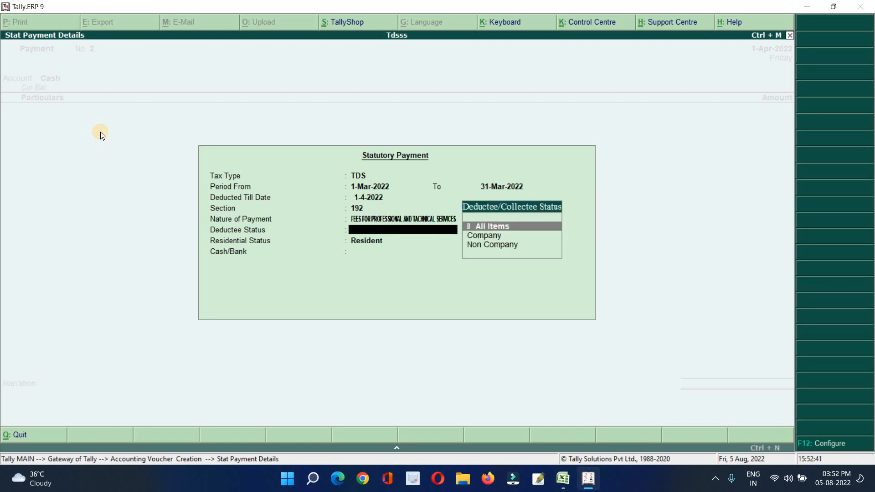
{"action": "key", "text": "Down"}
{"action": "key", "text": "Return"}
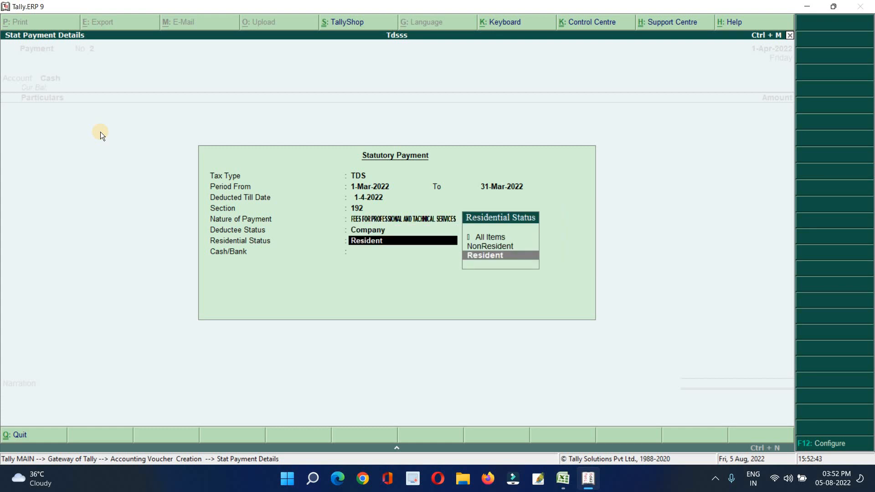
{"action": "key", "text": "Return"}
{"action": "key", "text": "Down"}
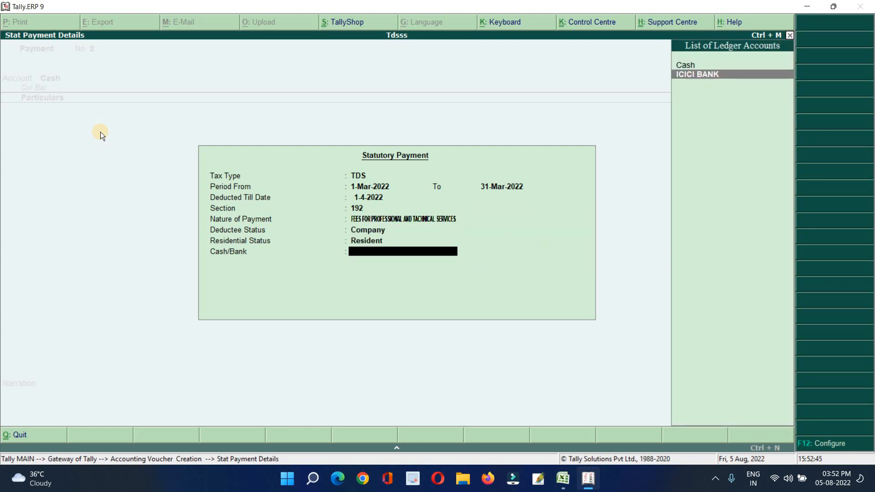
{"action": "key", "text": "Return"}
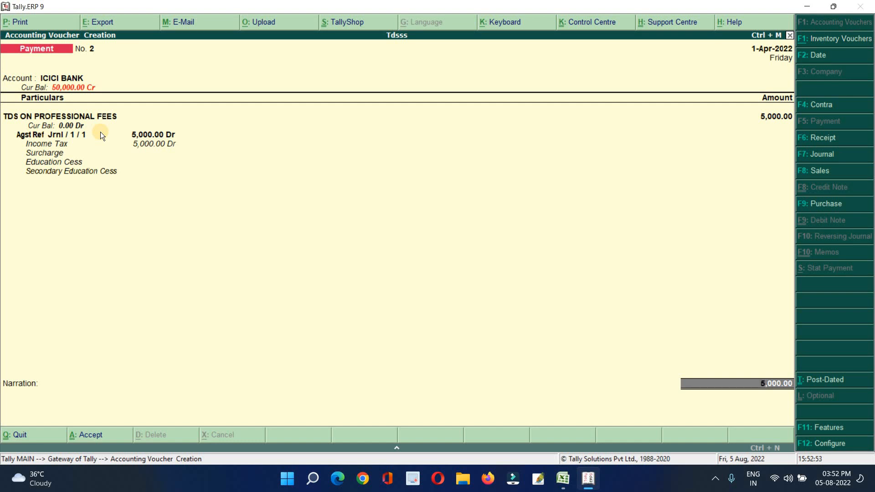
- Accept the TDS payment voucher and preview its challan with the payment advice date set to 1-Apr
{"action": "key", "text": "ctrl+a"}
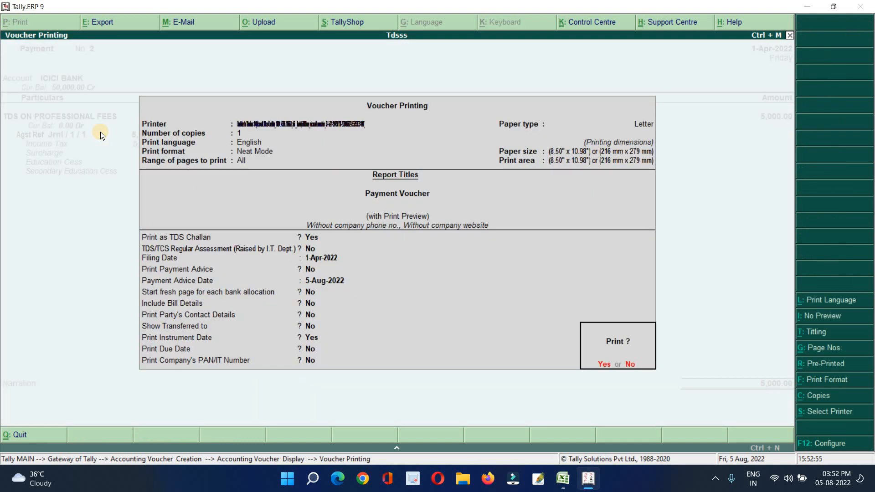
{"action": "key", "text": "n"}
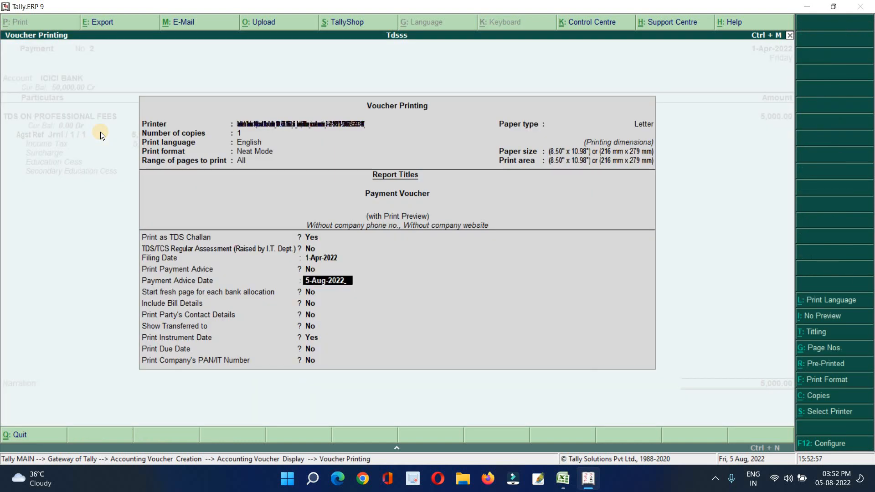
{"action": "type", "text": "1"}
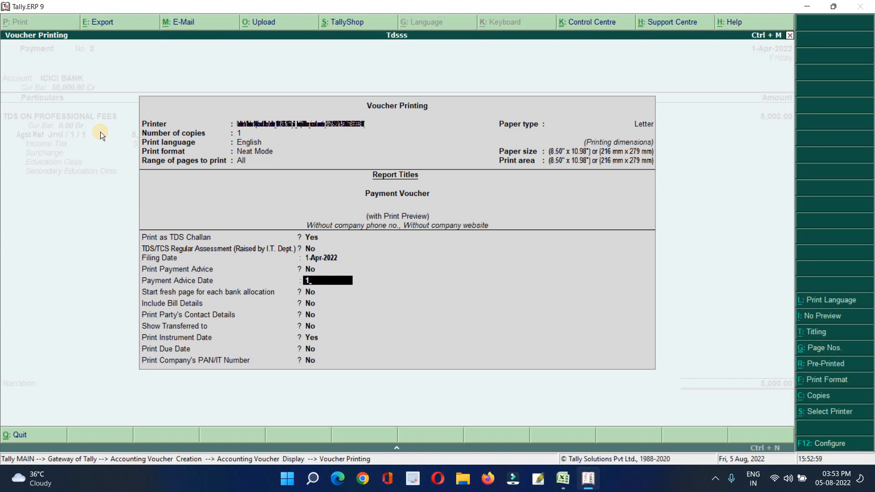
{"action": "type", "text": "-APR"}
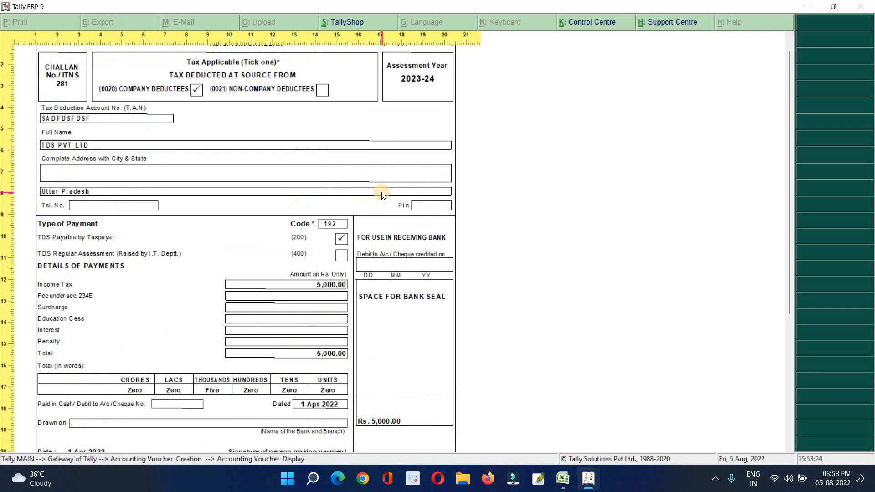
- Examine the TDS tax challan's deductee, payment and counterfoil details, and close the print preview
{"action": "scroll", "coordinate": [382, 192], "scroll_direction": "up", "scroll_amount": 3}
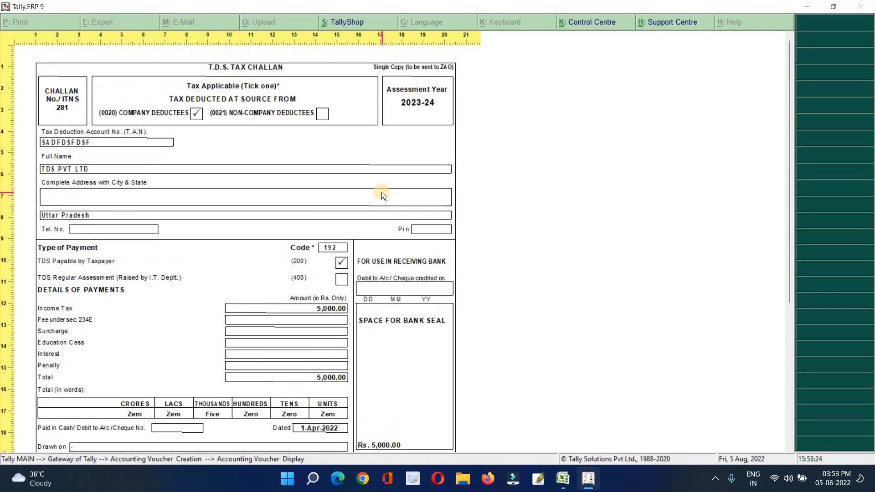
{"action": "scroll", "coordinate": [382, 192], "scroll_direction": "down", "scroll_amount": 2}
{"action": "scroll", "coordinate": [381, 192], "scroll_direction": "down", "scroll_amount": 5}
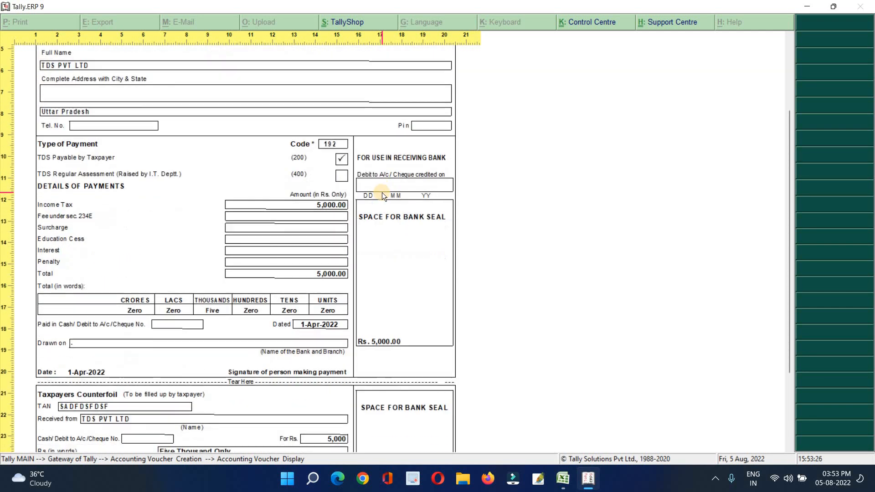
{"action": "key", "text": "Escape"}
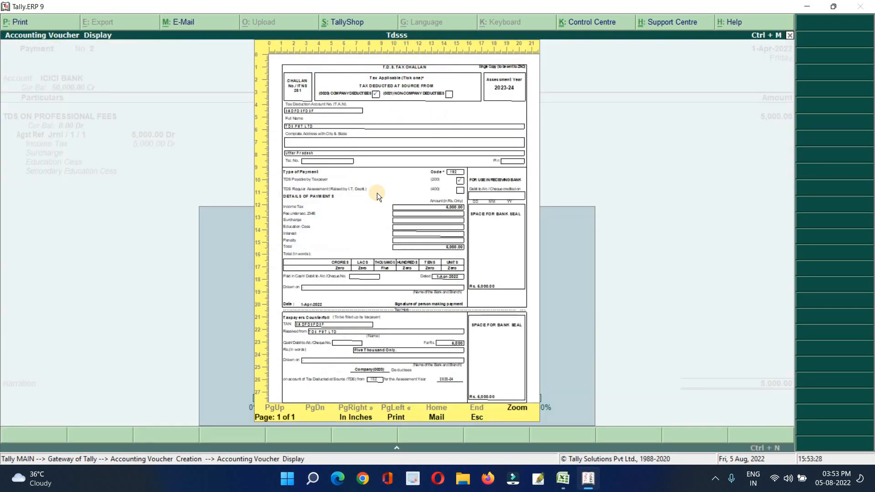
{"action": "key", "text": "Escape"}
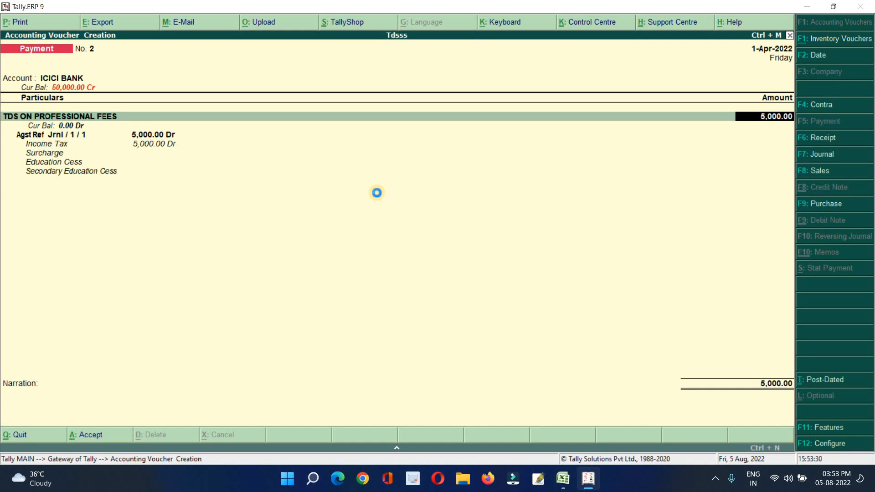